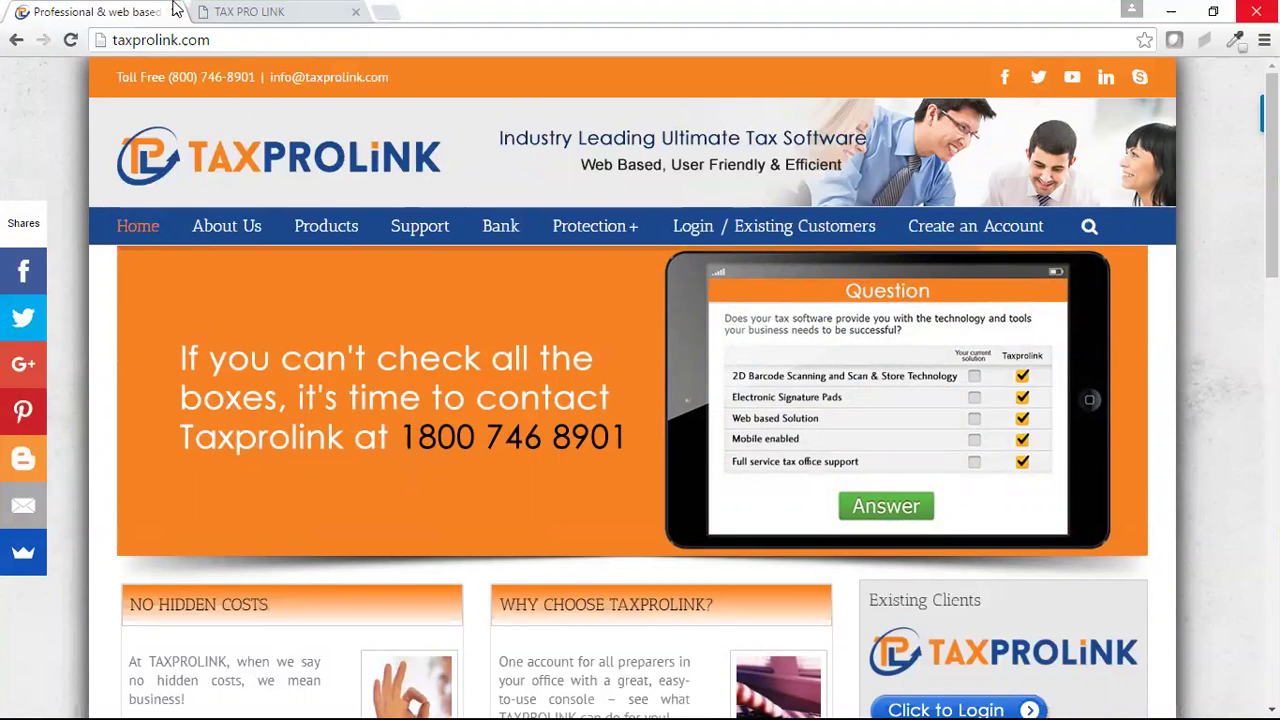
- Switch to the TAX PRO LINK page and open the fourth client's return from the Manage Returns list
left_click(249, 13)
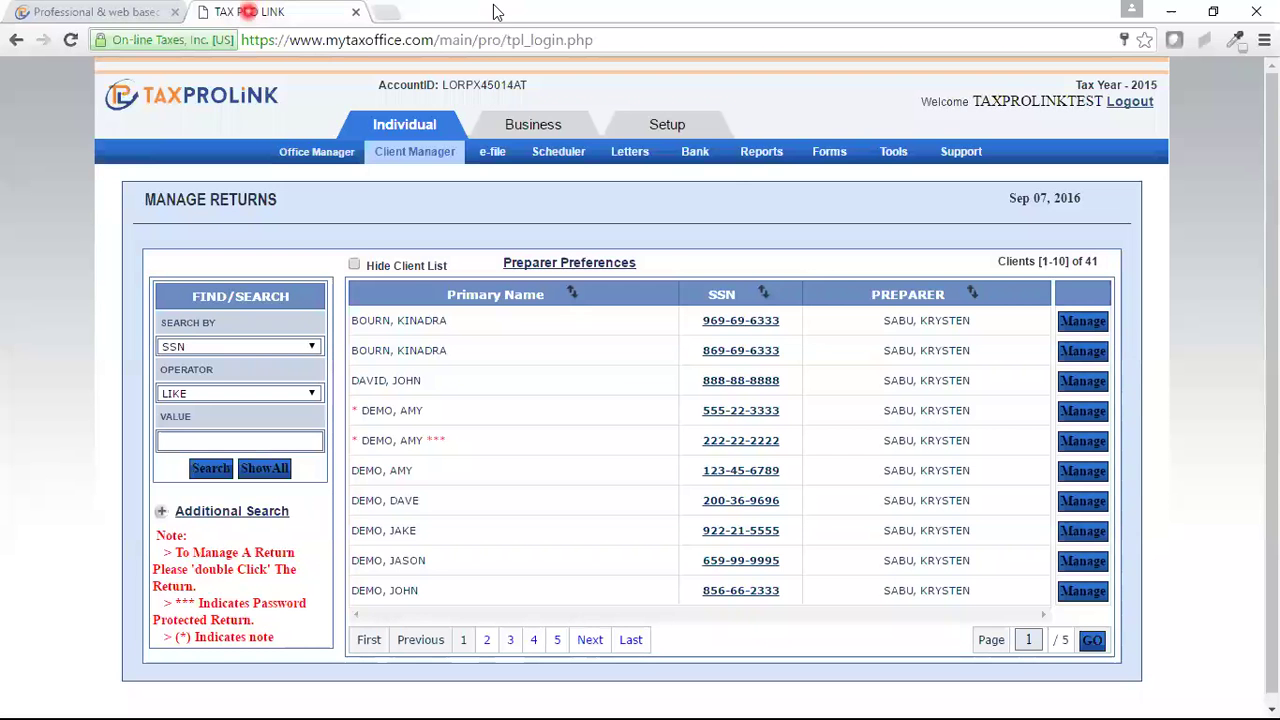
mouse_move(695, 151)
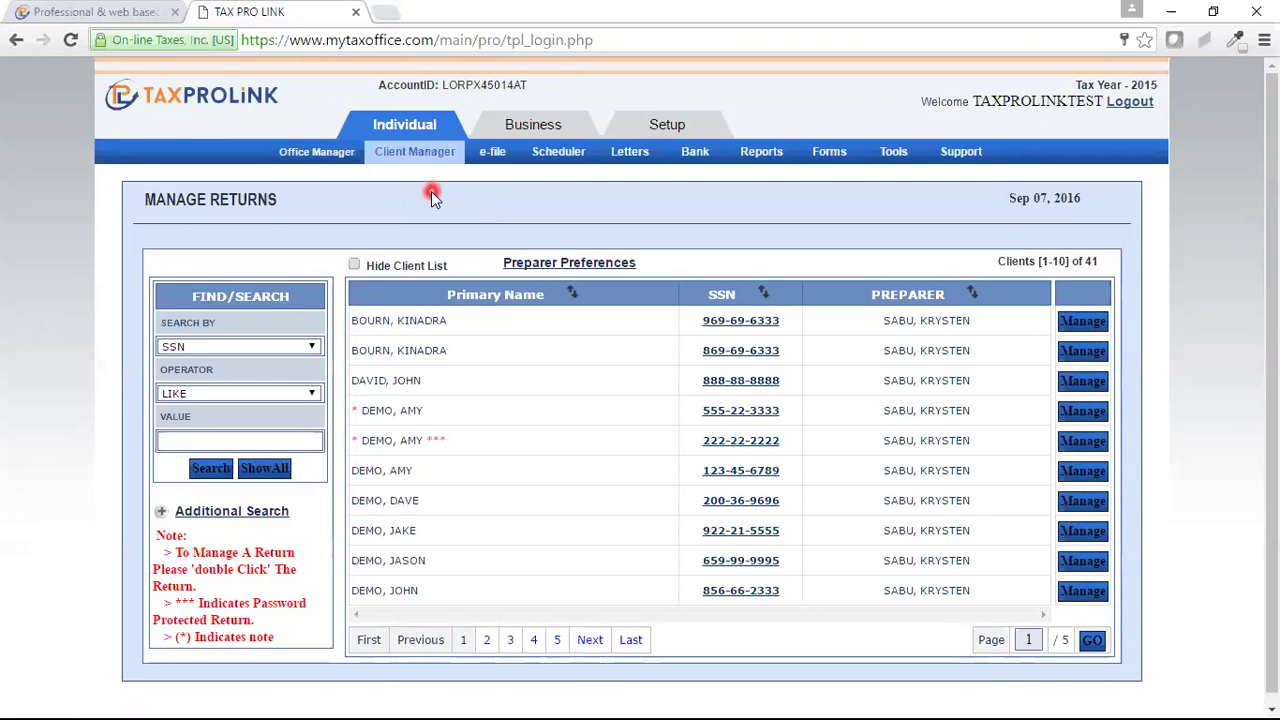
mouse_move(418, 152)
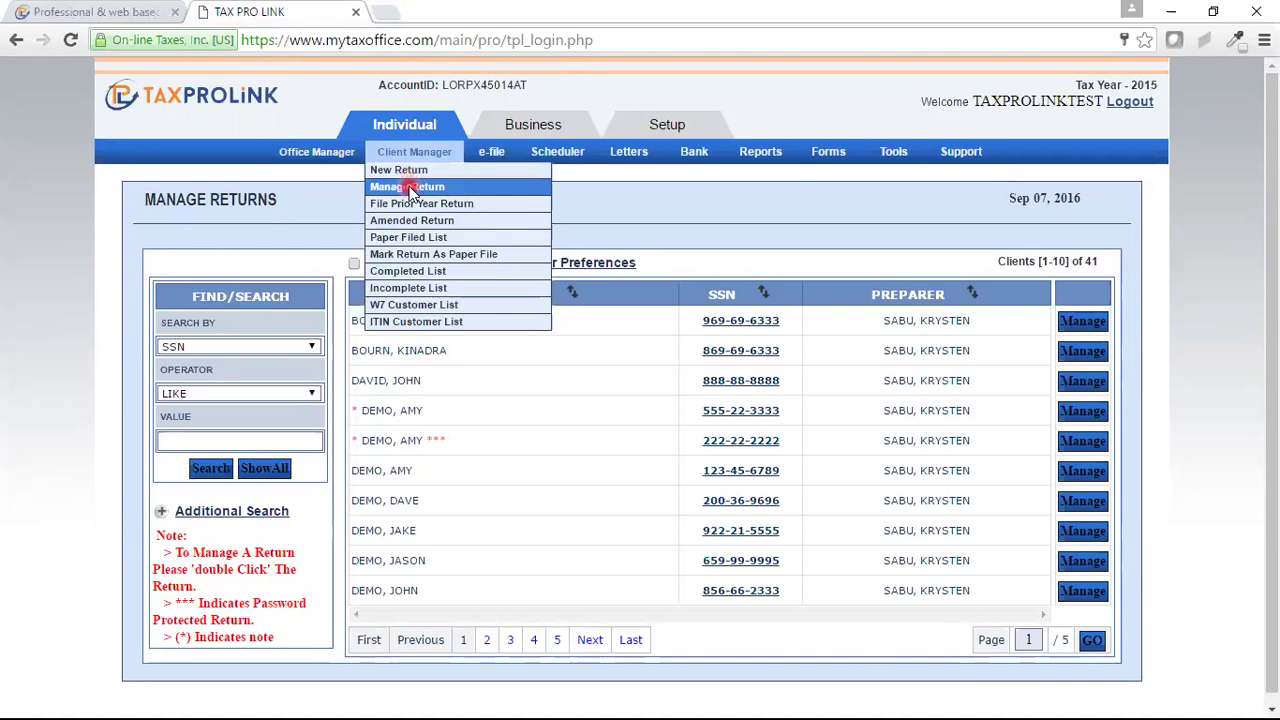
left_click(527, 165)
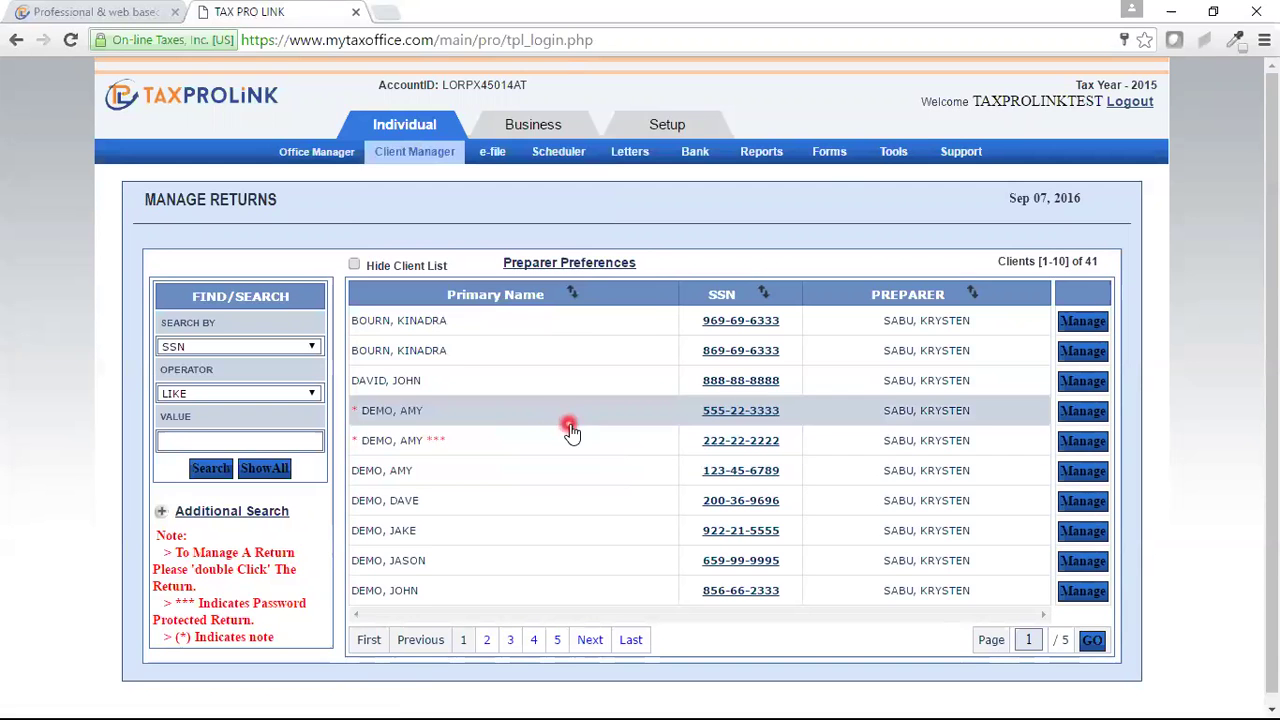
left_click(1095, 415)
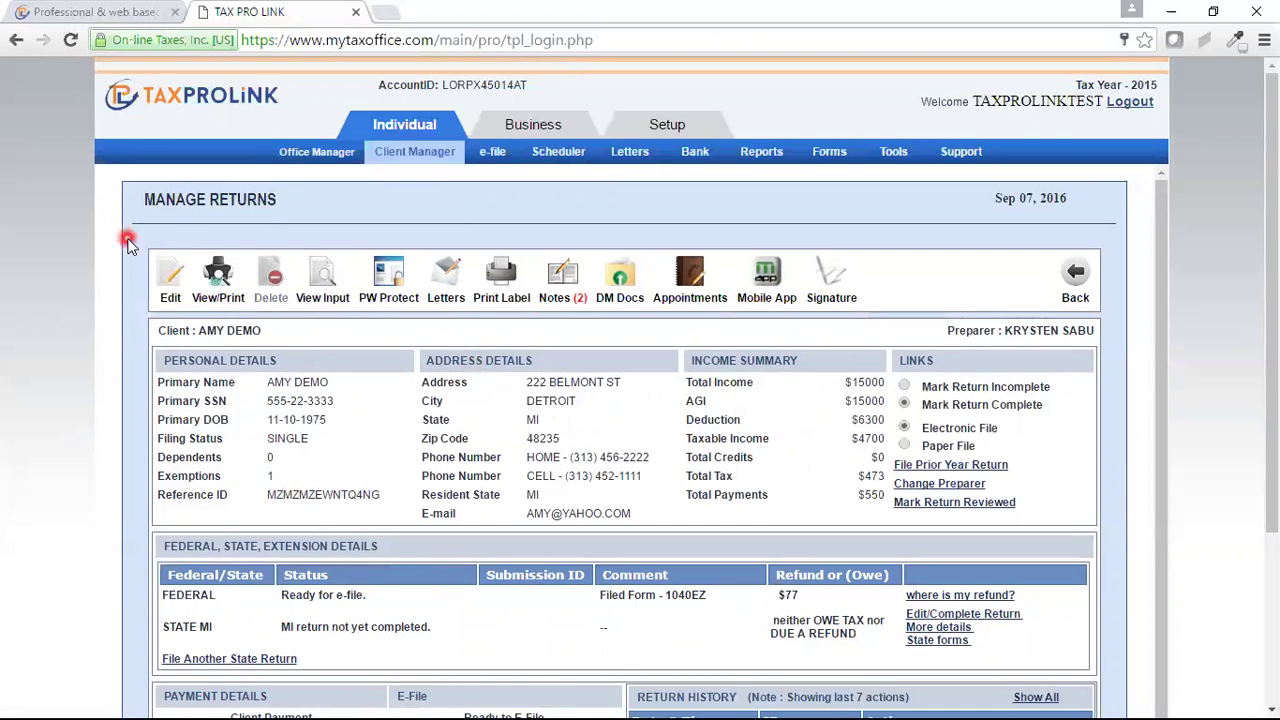
- Start editing the client's return and continue past the Direct and Interview Input message board
left_click(170, 288)
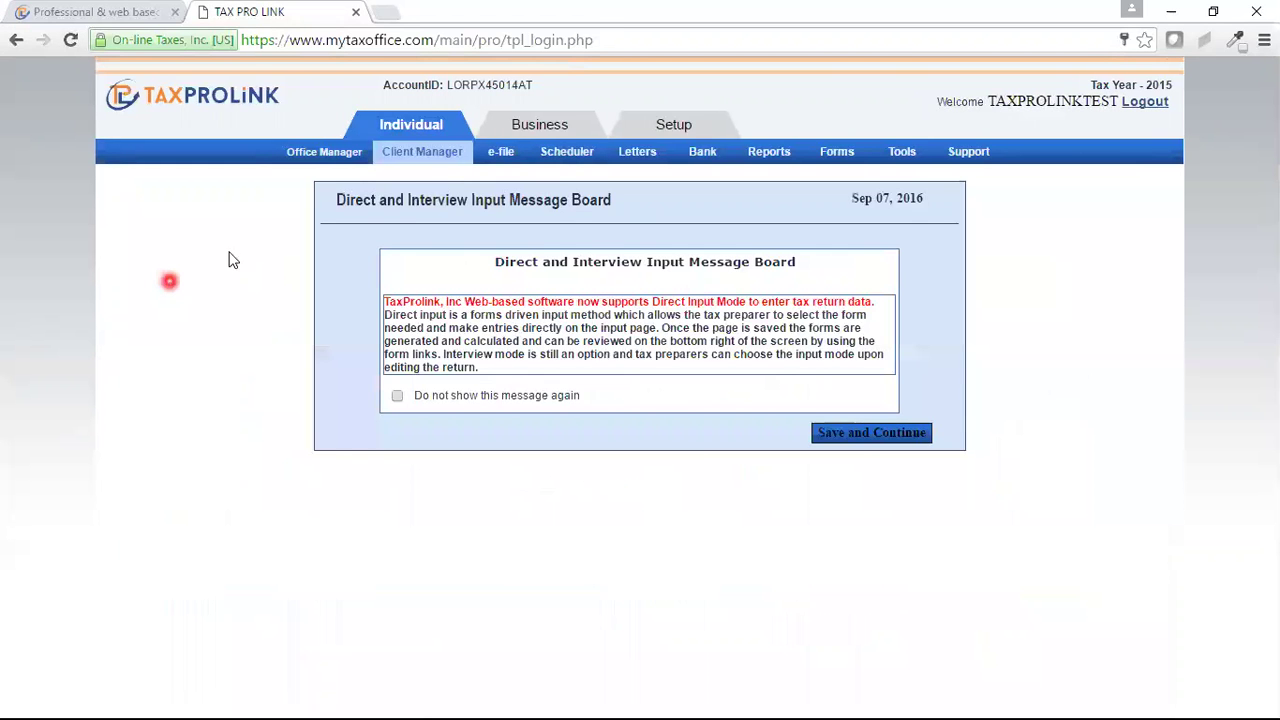
left_click(886, 432)
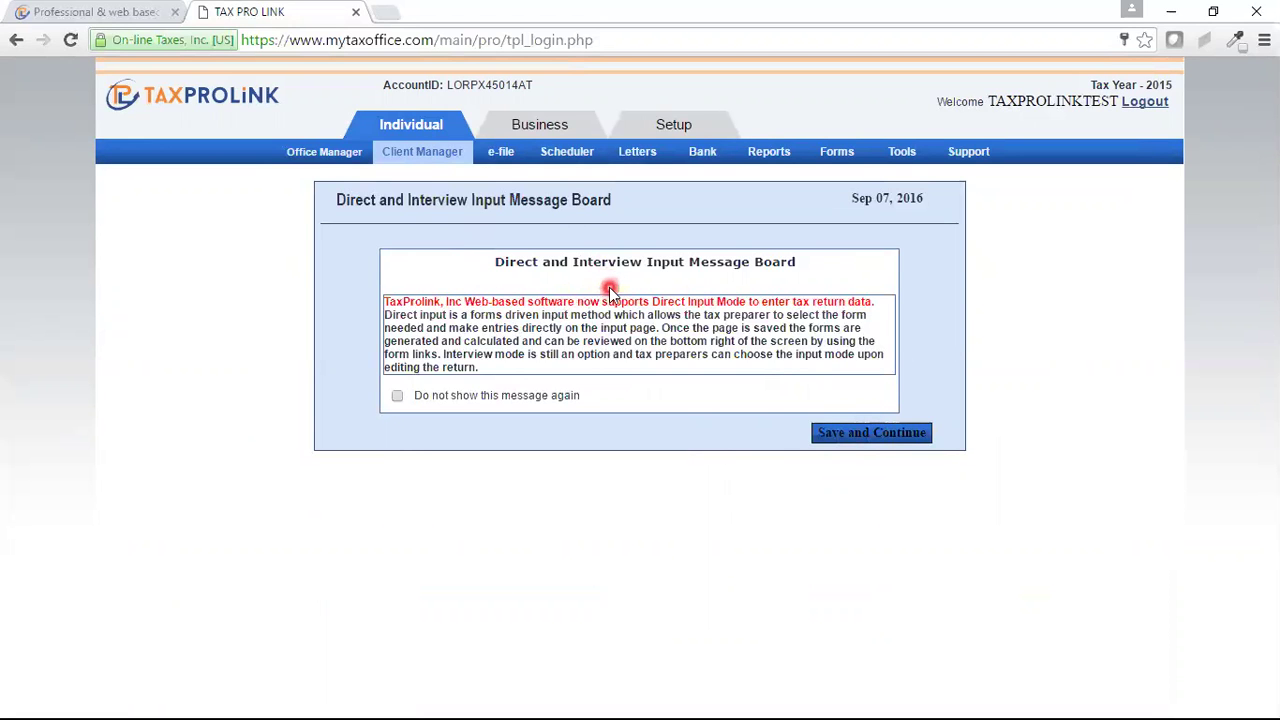
left_click(879, 431)
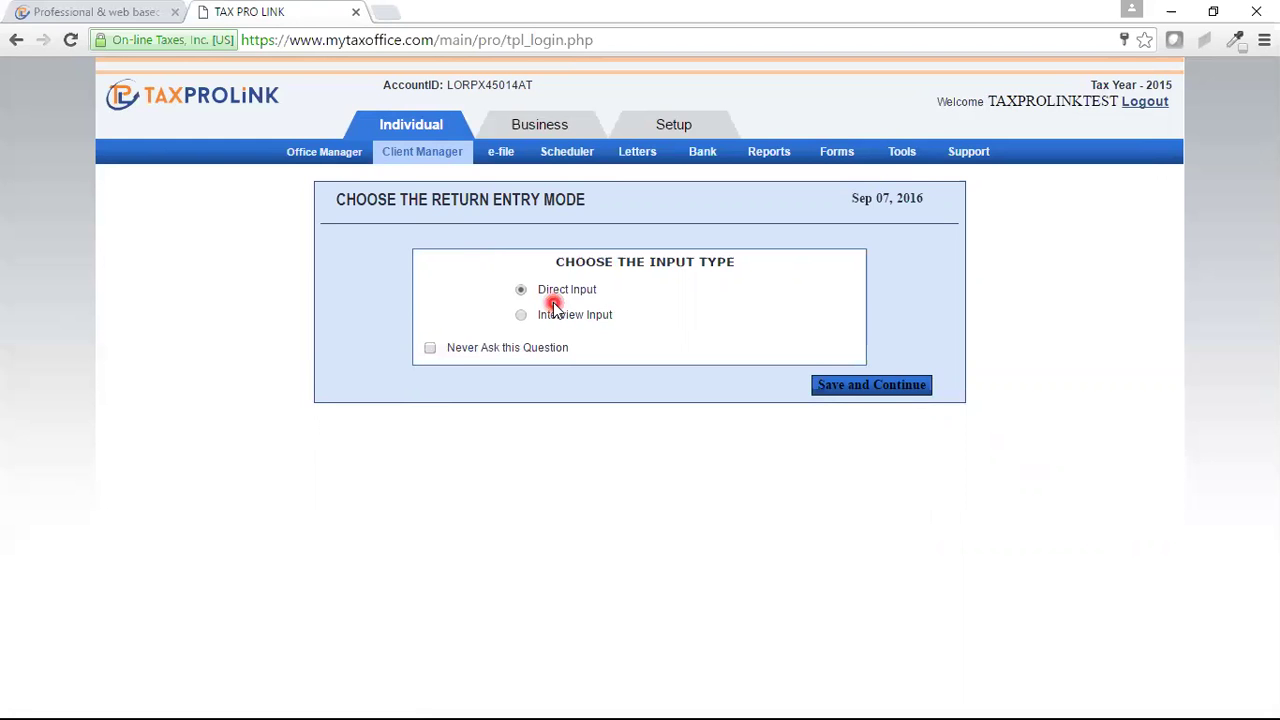
- Choose Interview Input as the return entry mode and continue to the client information page
left_click(520, 316)
left_click(870, 388)
left_click(531, 391)
left_click(503, 393)
left_click(879, 392)
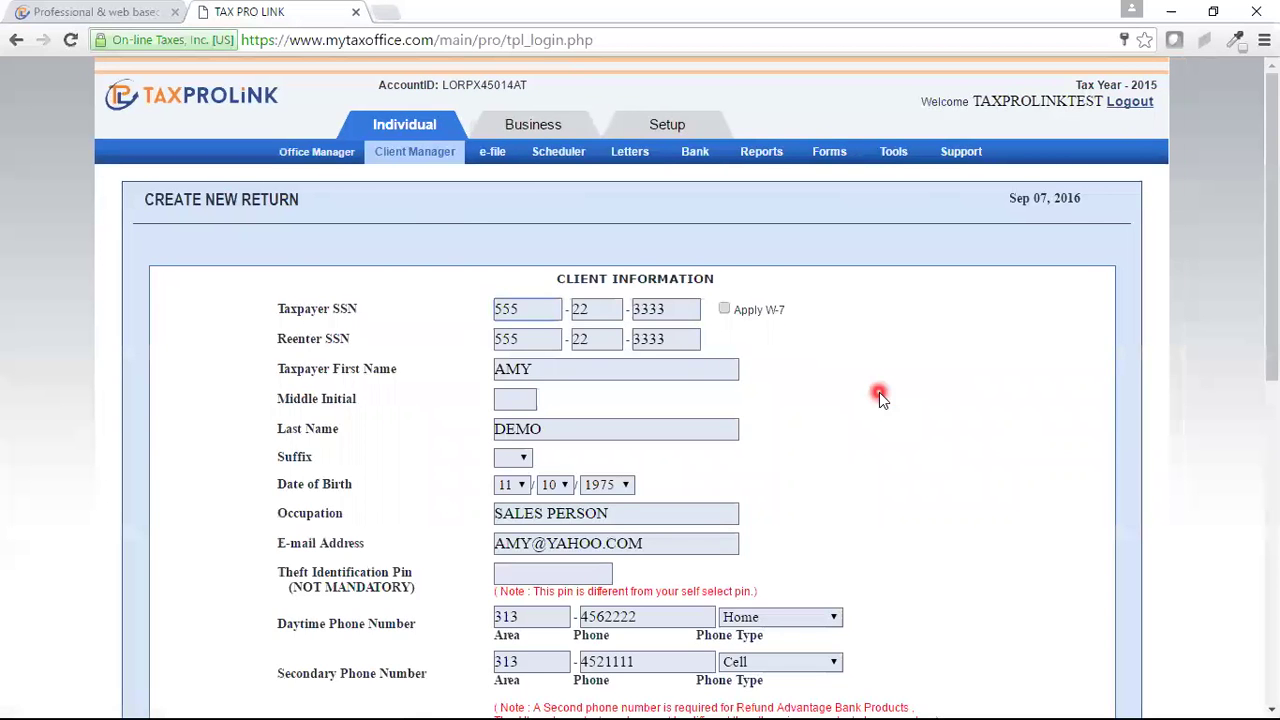
- Review the client and address information, then save it and continue to the filing status page
scroll(1270, 205, "down", 2)
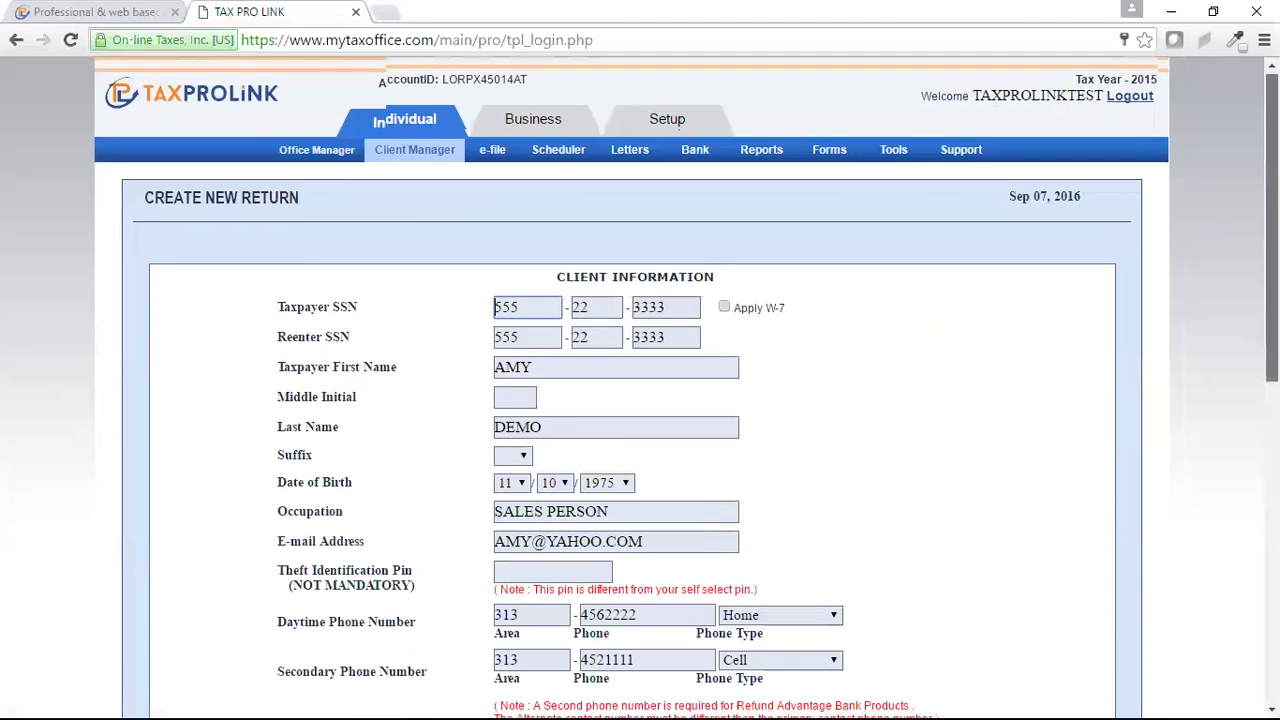
scroll(1270, 300, "down", 4)
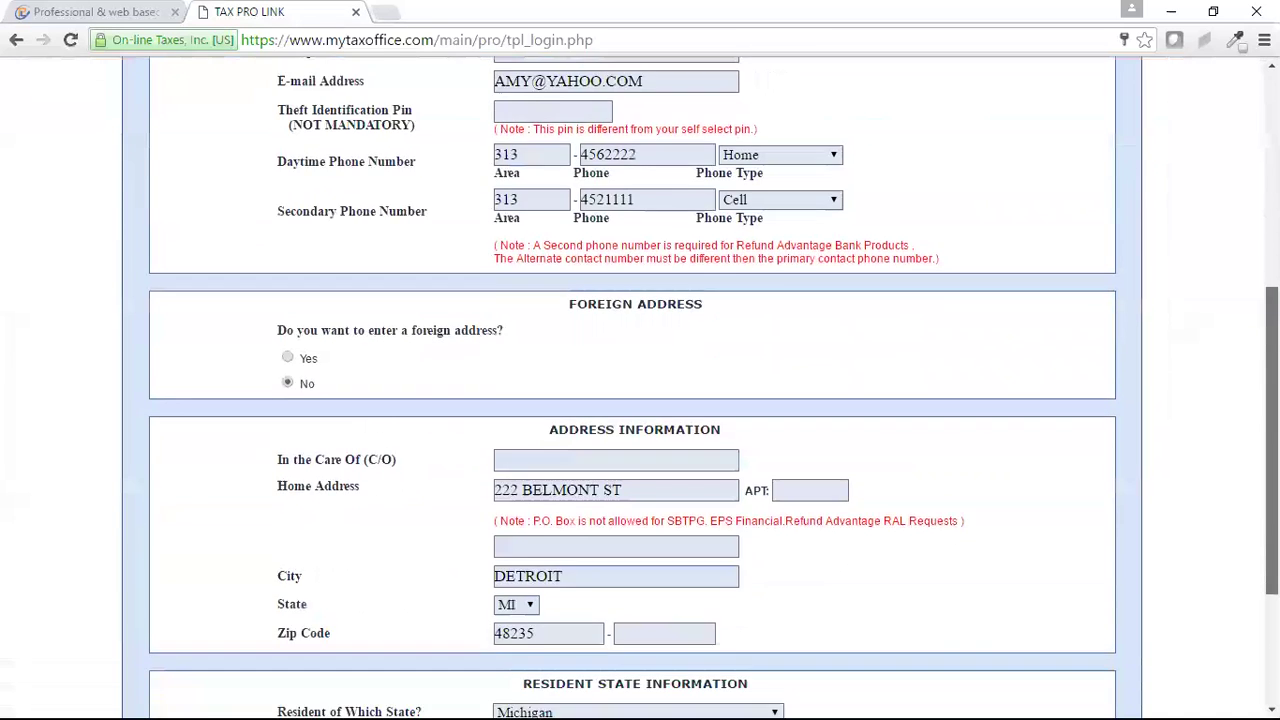
left_click(1022, 660)
left_click(1022, 660)
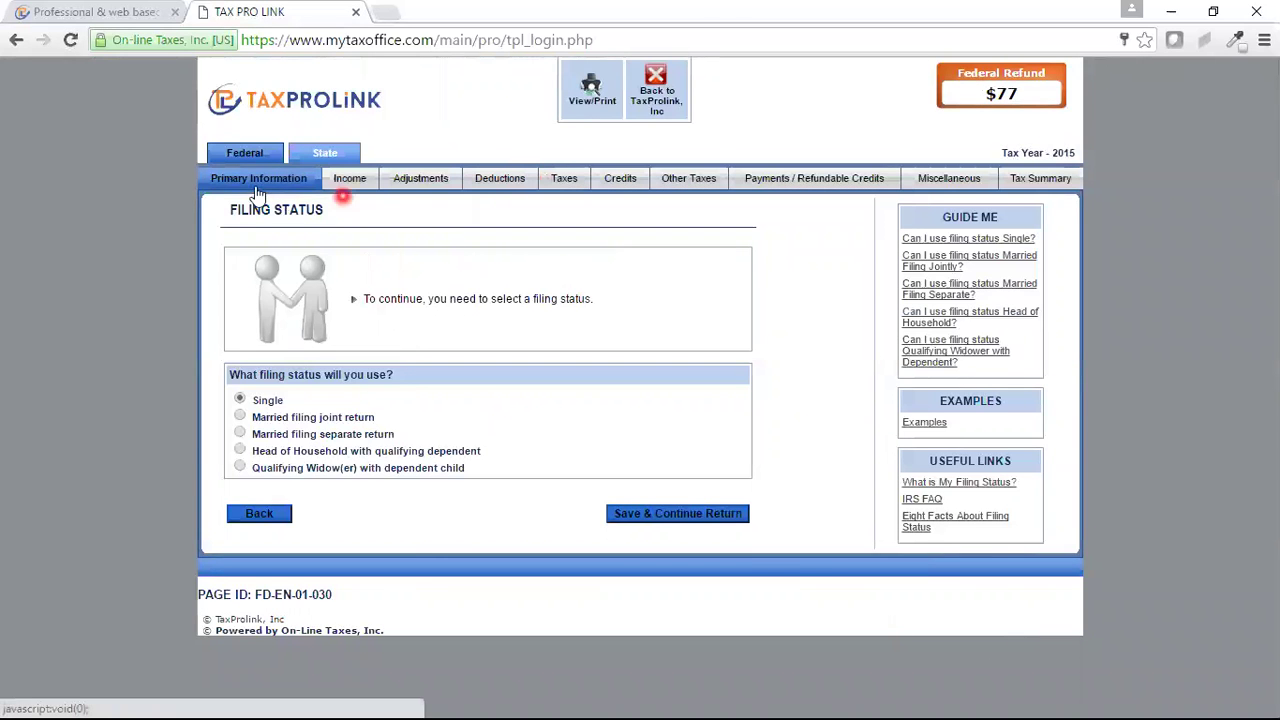
left_click(252, 178)
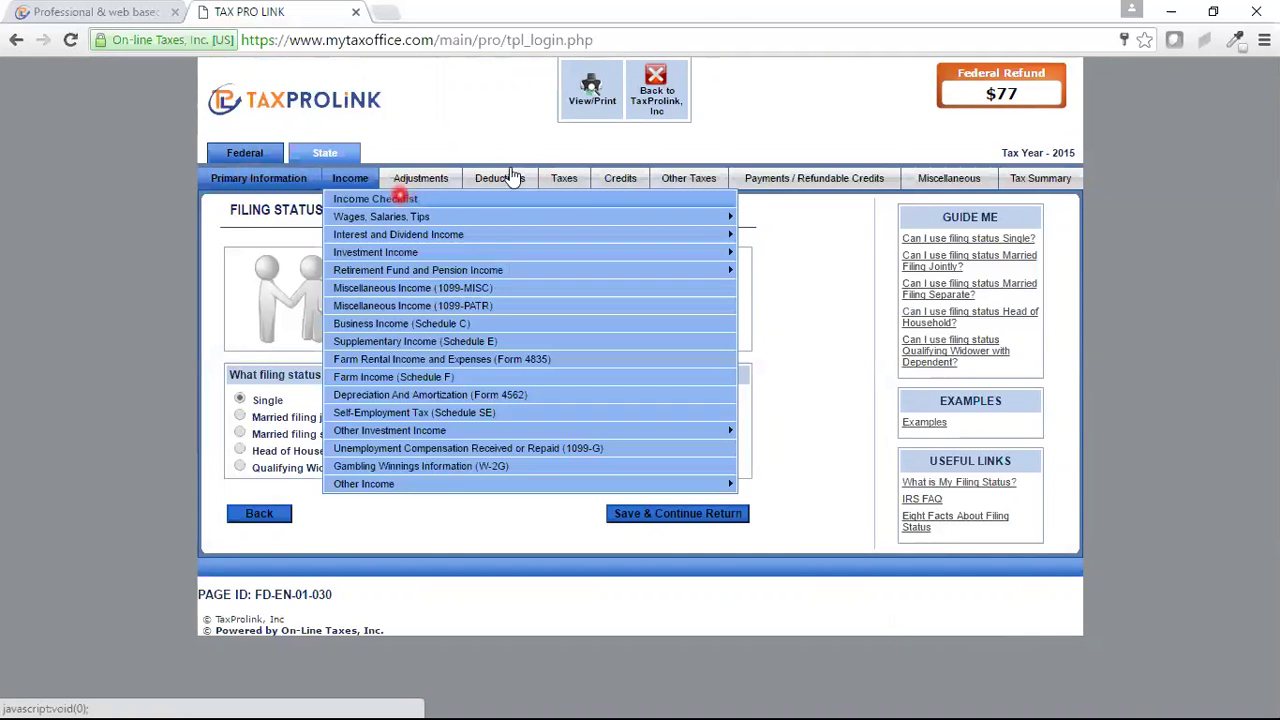
mouse_move(563, 180)
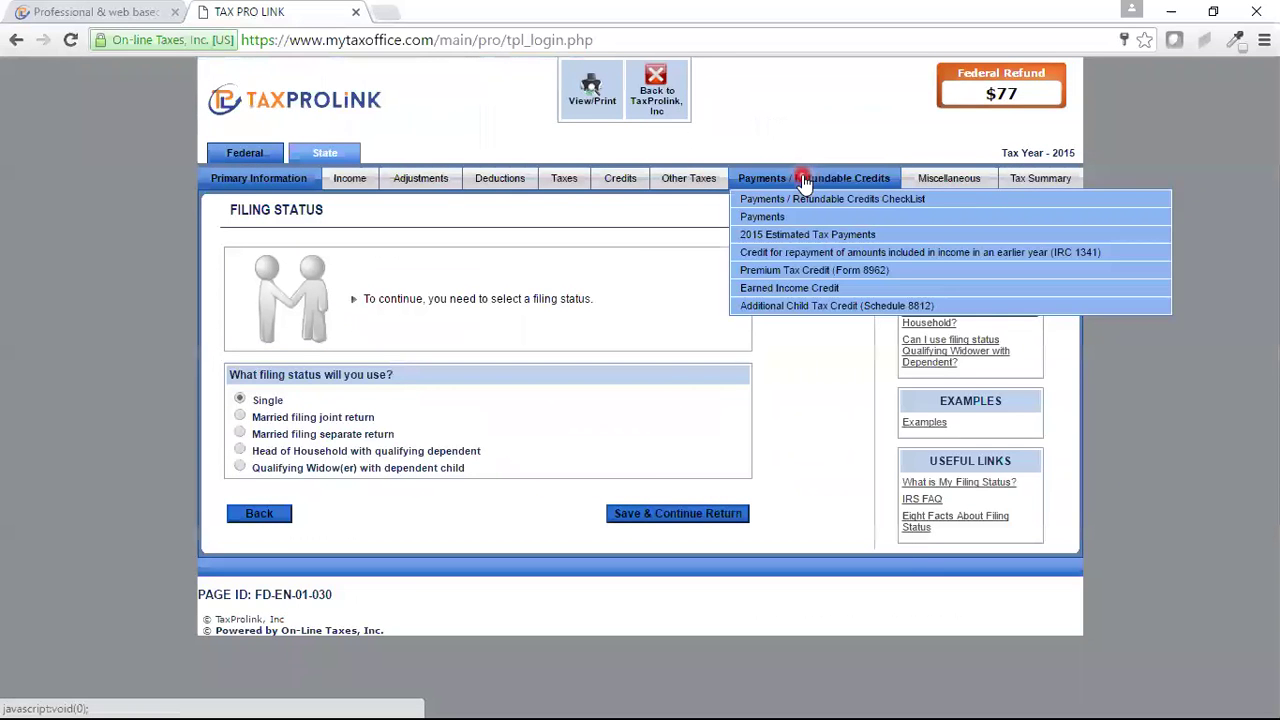
mouse_move(628, 180)
mouse_move(343, 178)
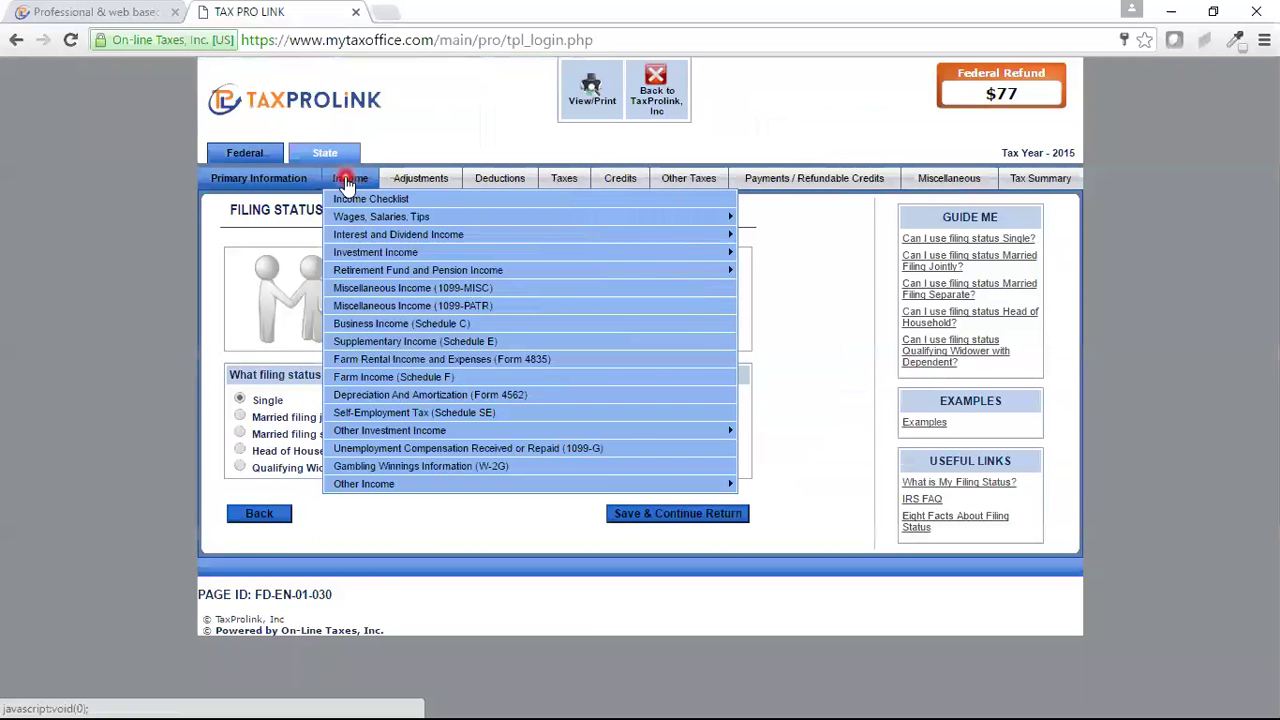
mouse_move(254, 184)
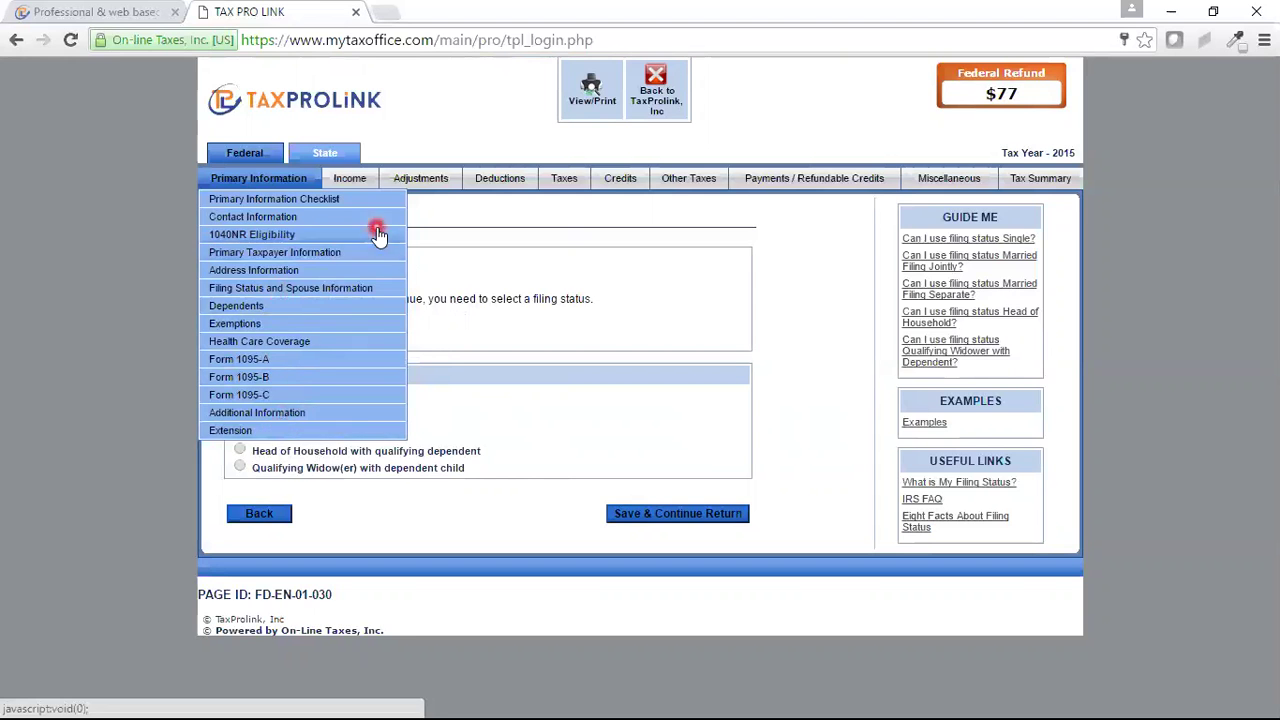
- Revisit Form W-2 from the federal income checklist and open the Walmart W-2 for editing
left_click(358, 182)
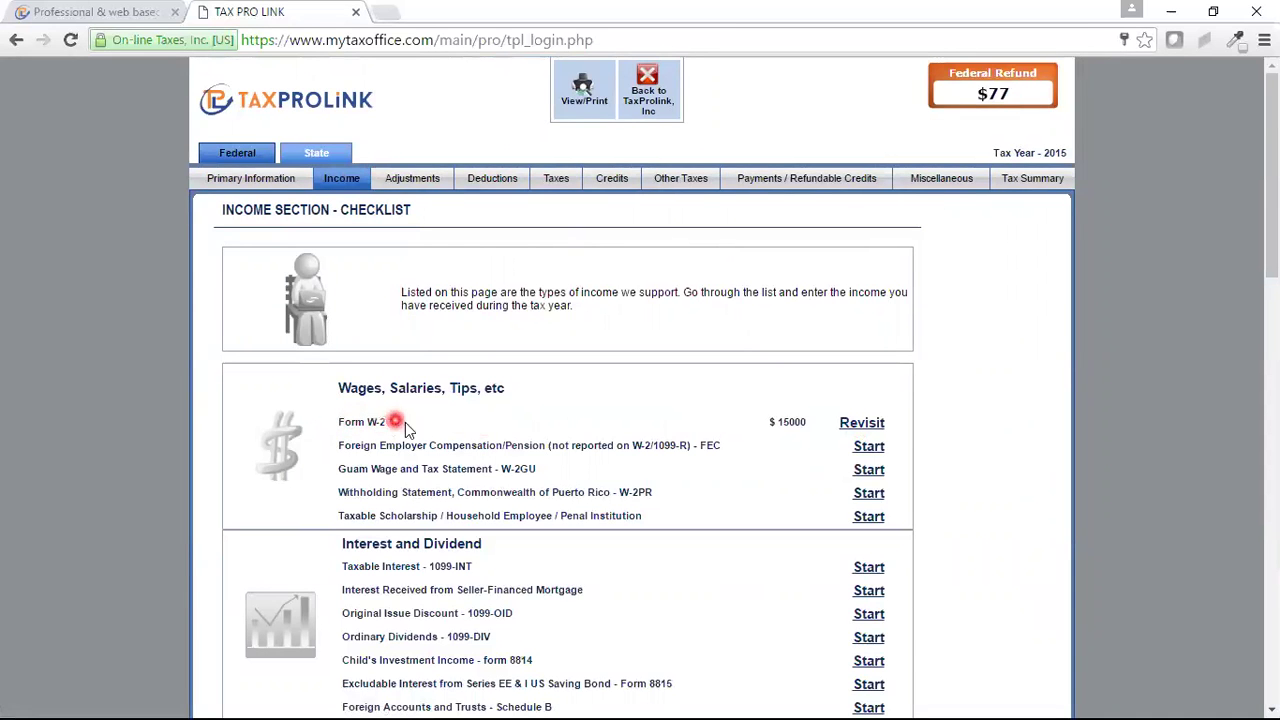
left_click(866, 428)
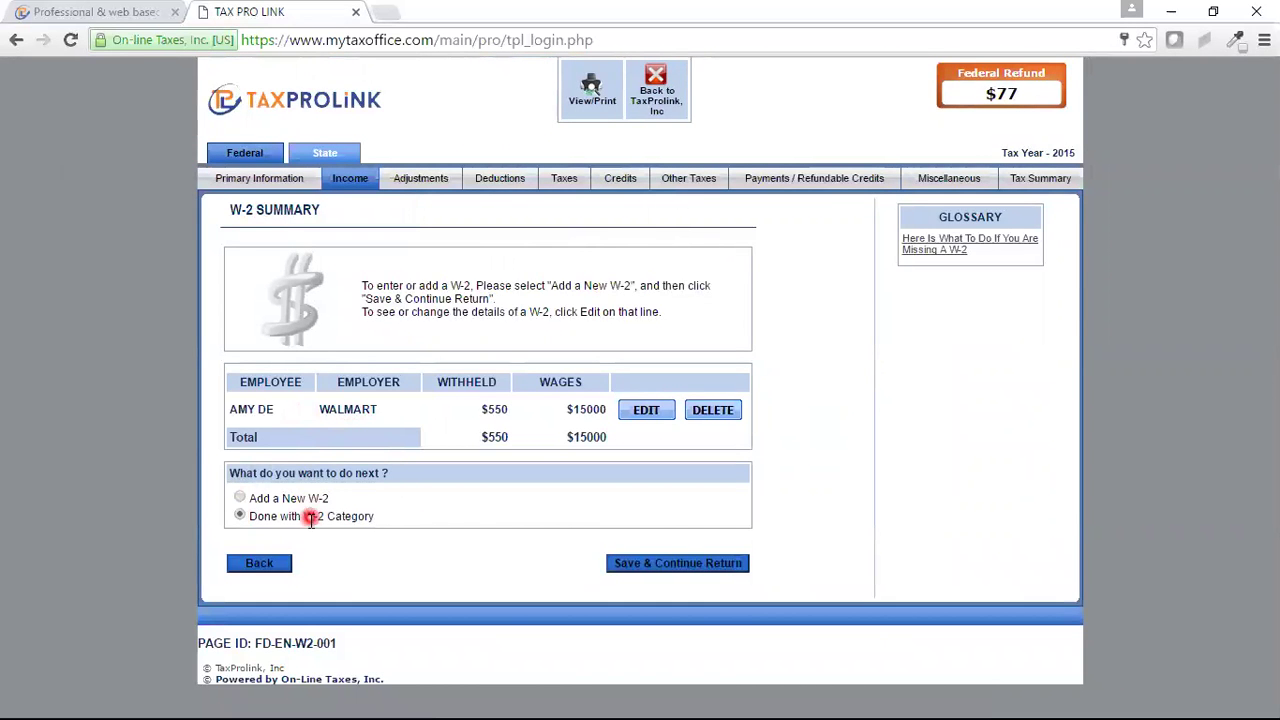
left_click(658, 418)
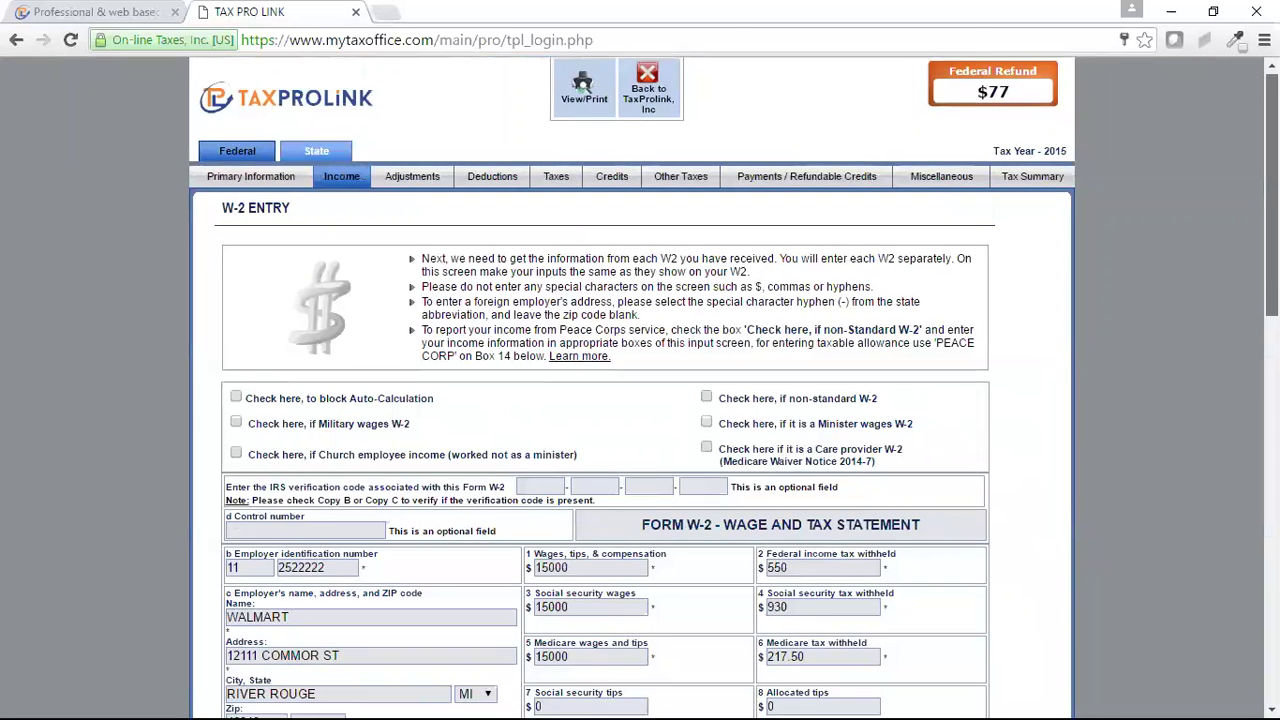
- Review the Walmart W-2 entry through its state income tax boxes and save it
scroll(1266, 471, "down", 3)
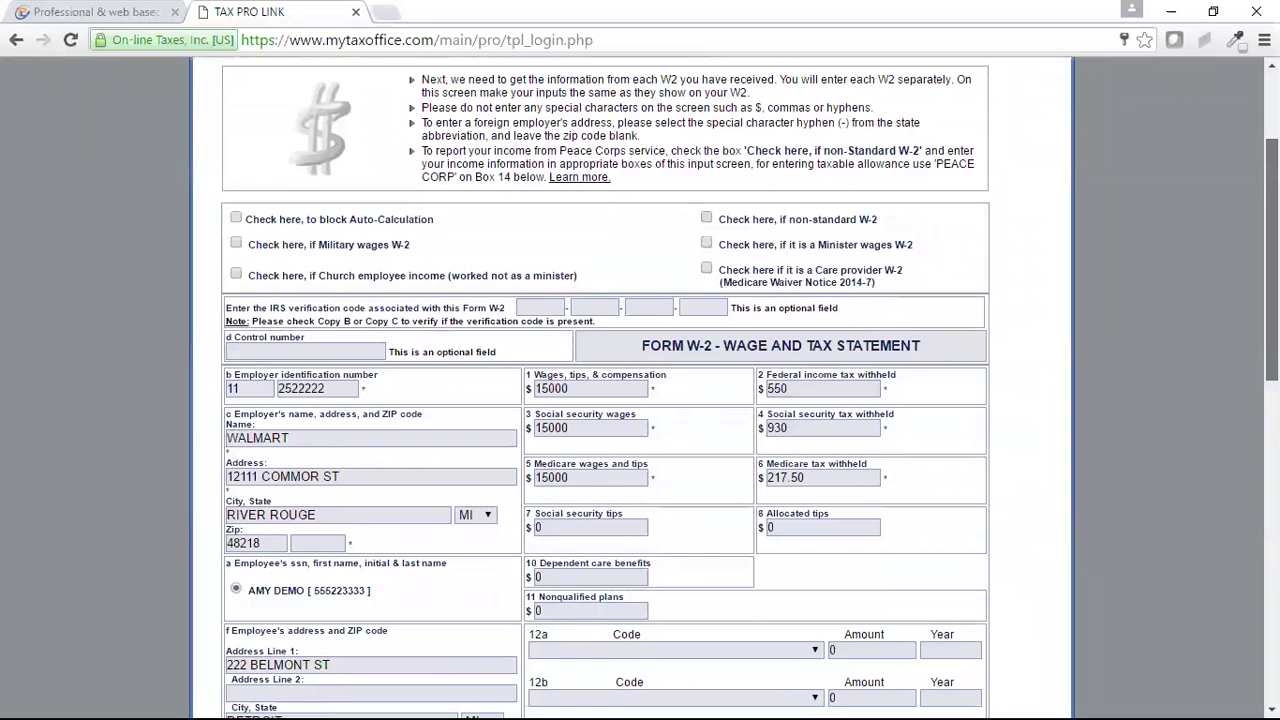
scroll(640, 388, "down", 2)
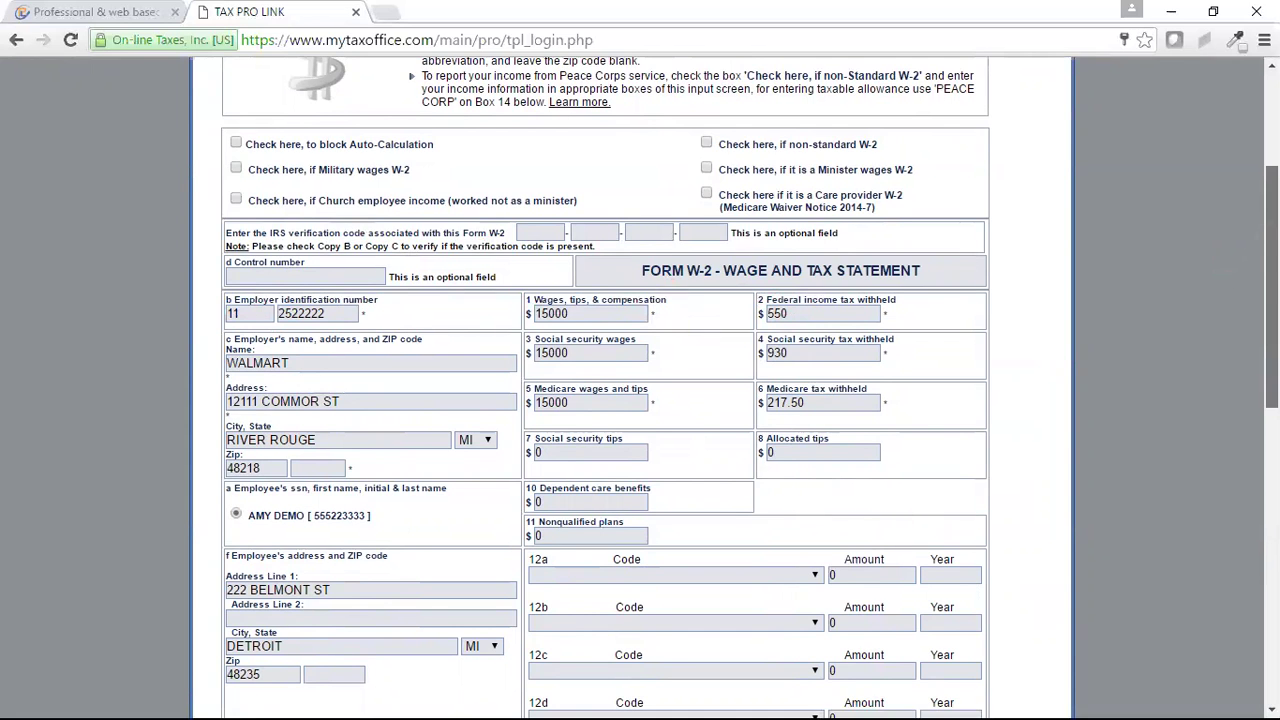
left_click_drag(1267, 266, 1268, 558)
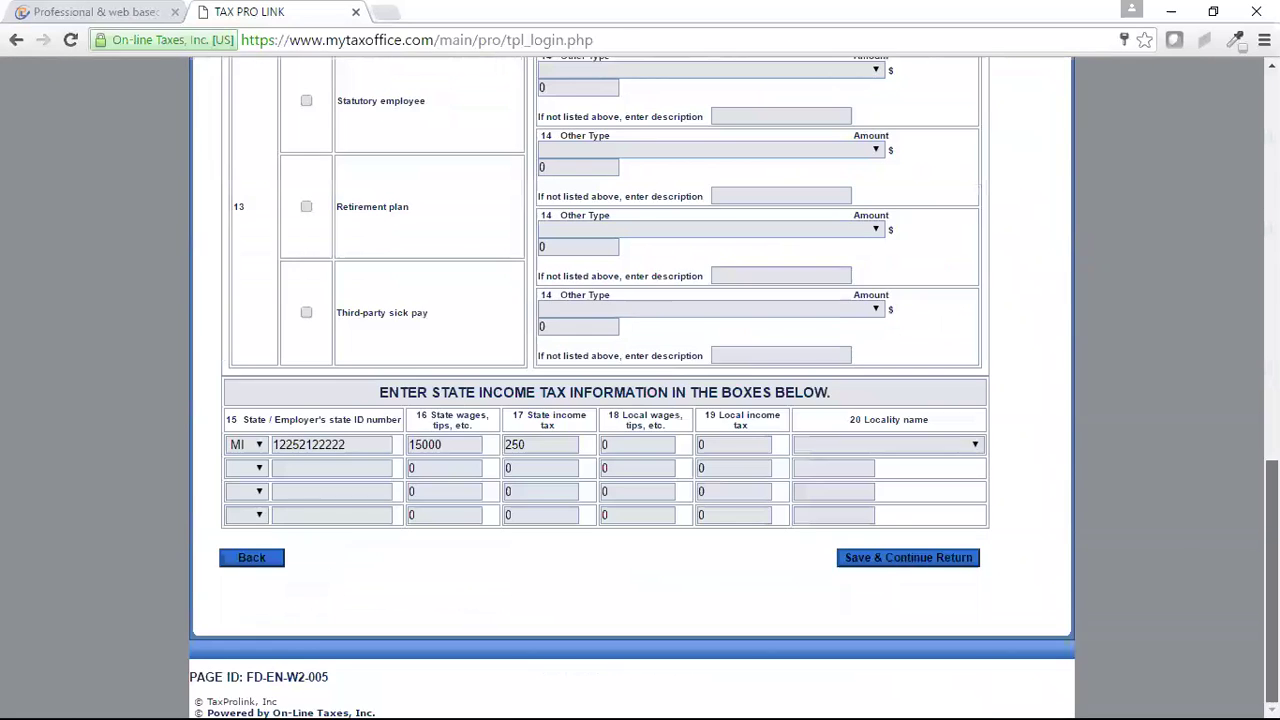
left_click(911, 561)
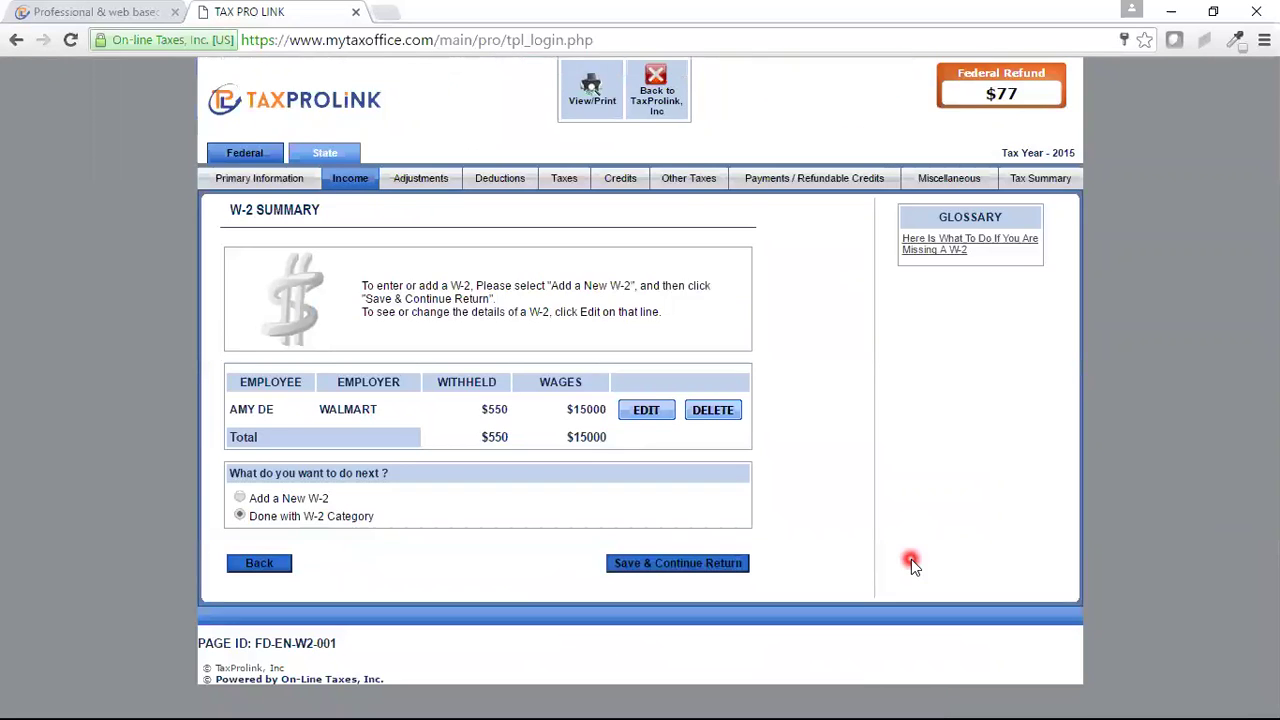
- Go back to the W-2 entry, save it again, and continue from the summary with Done with W-2 Category
left_click(253, 563)
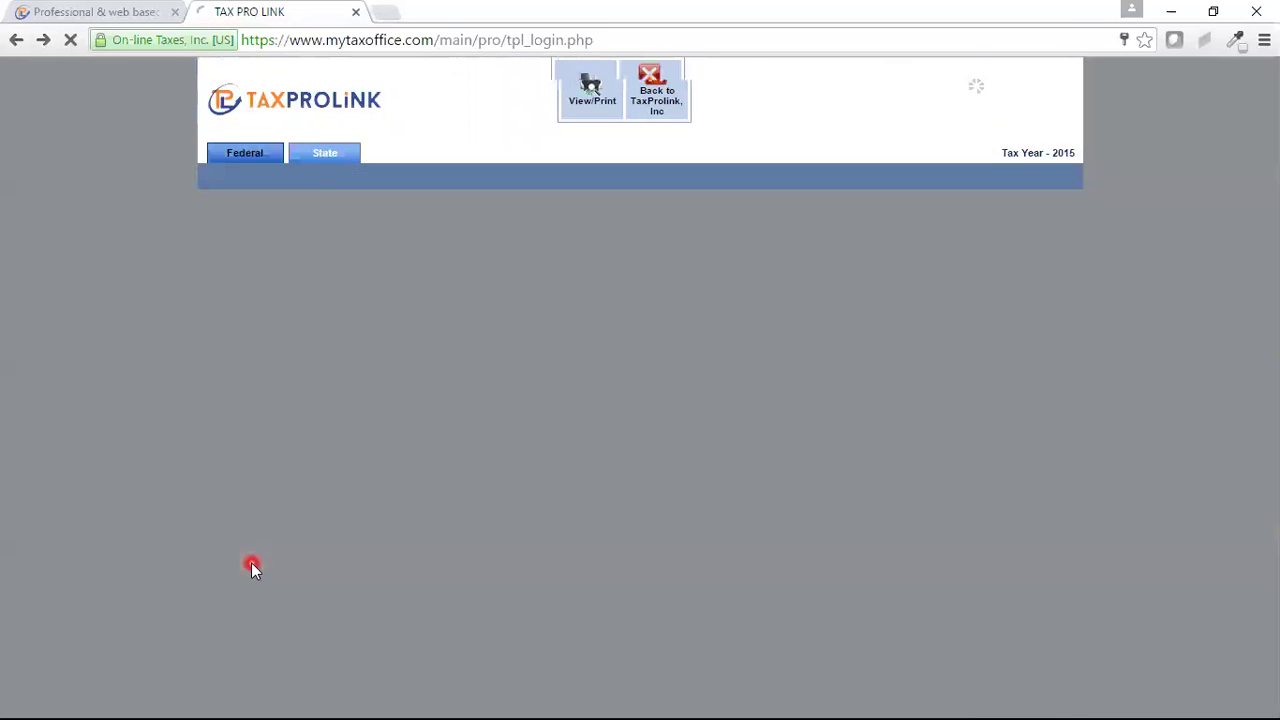
left_click(910, 558)
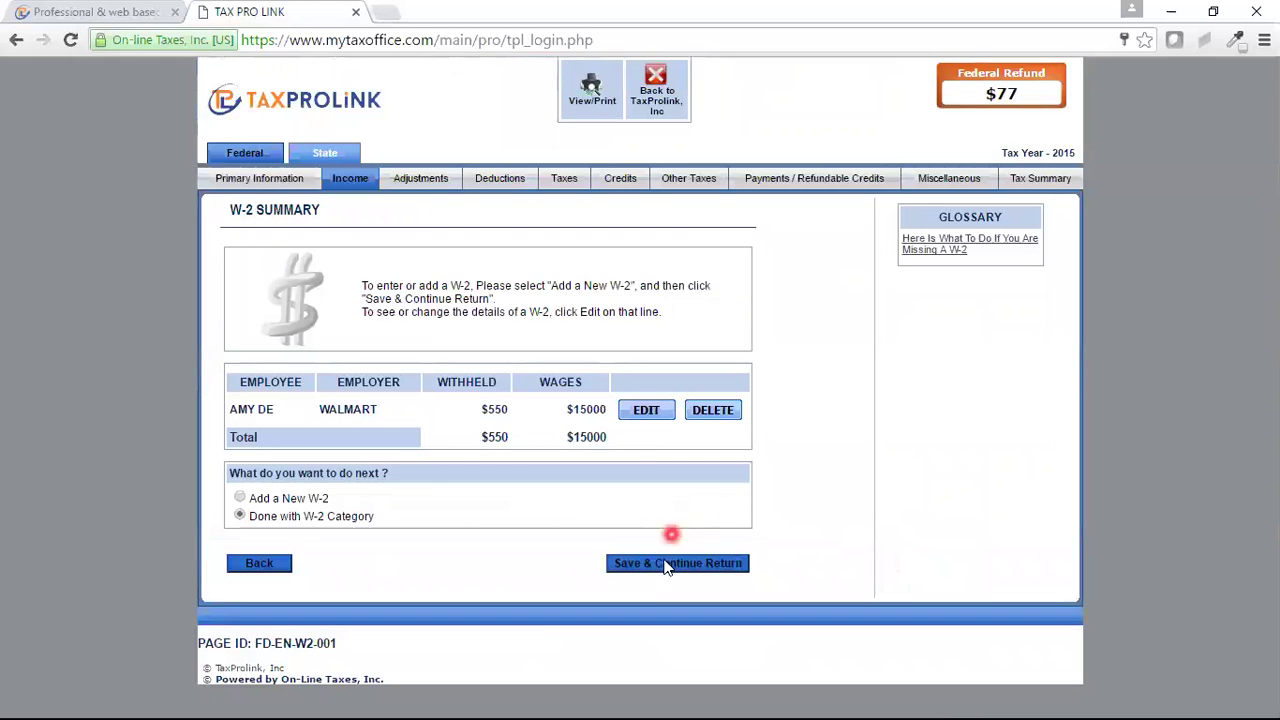
left_click(665, 570)
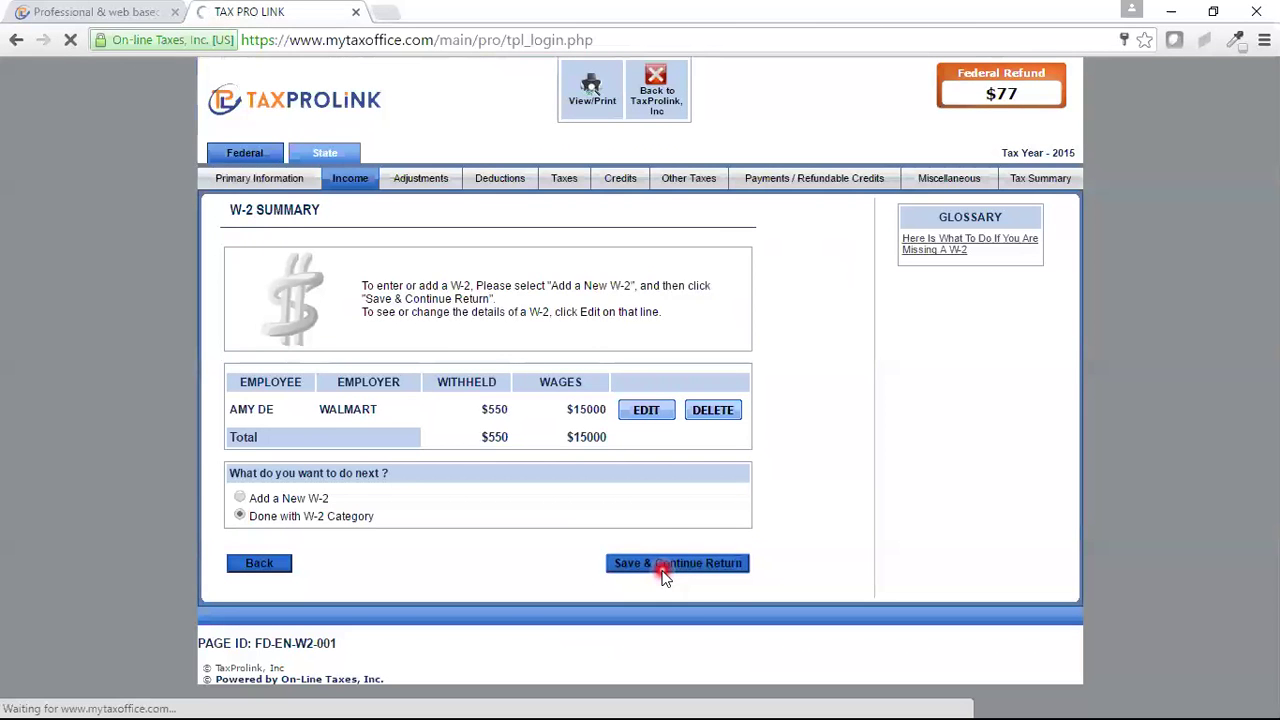
left_click(663, 564)
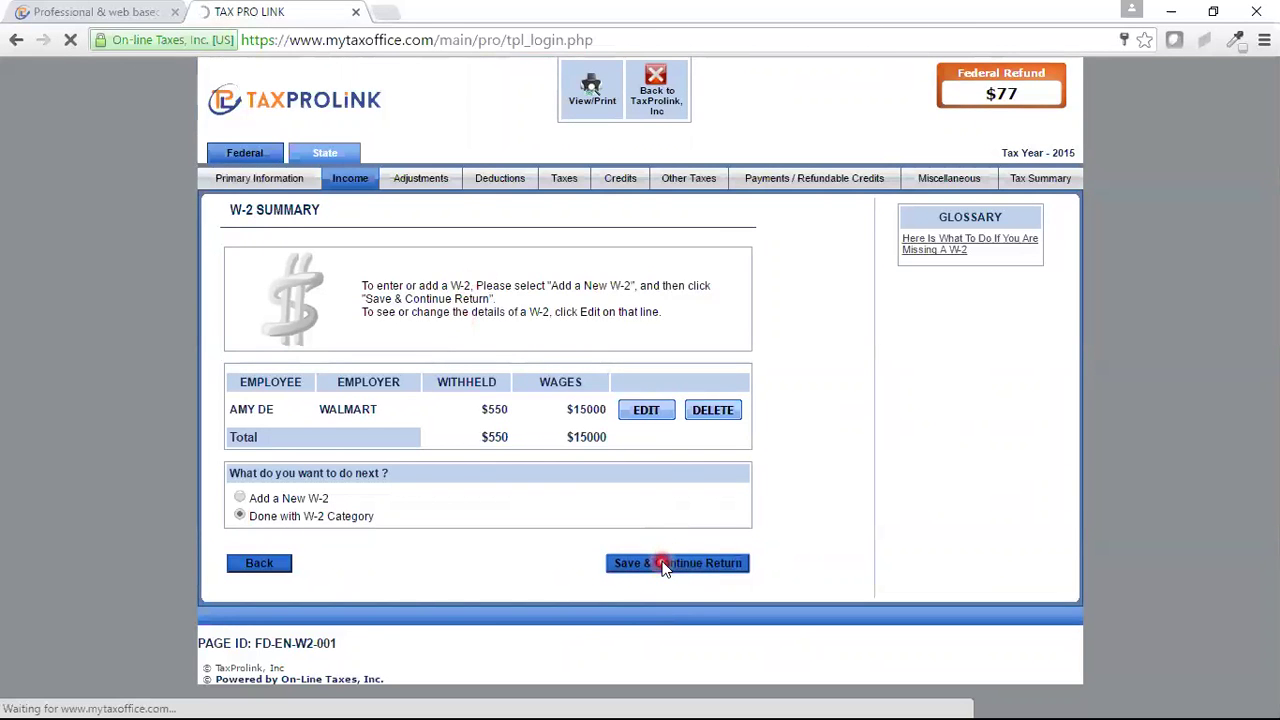
left_click(432, 182)
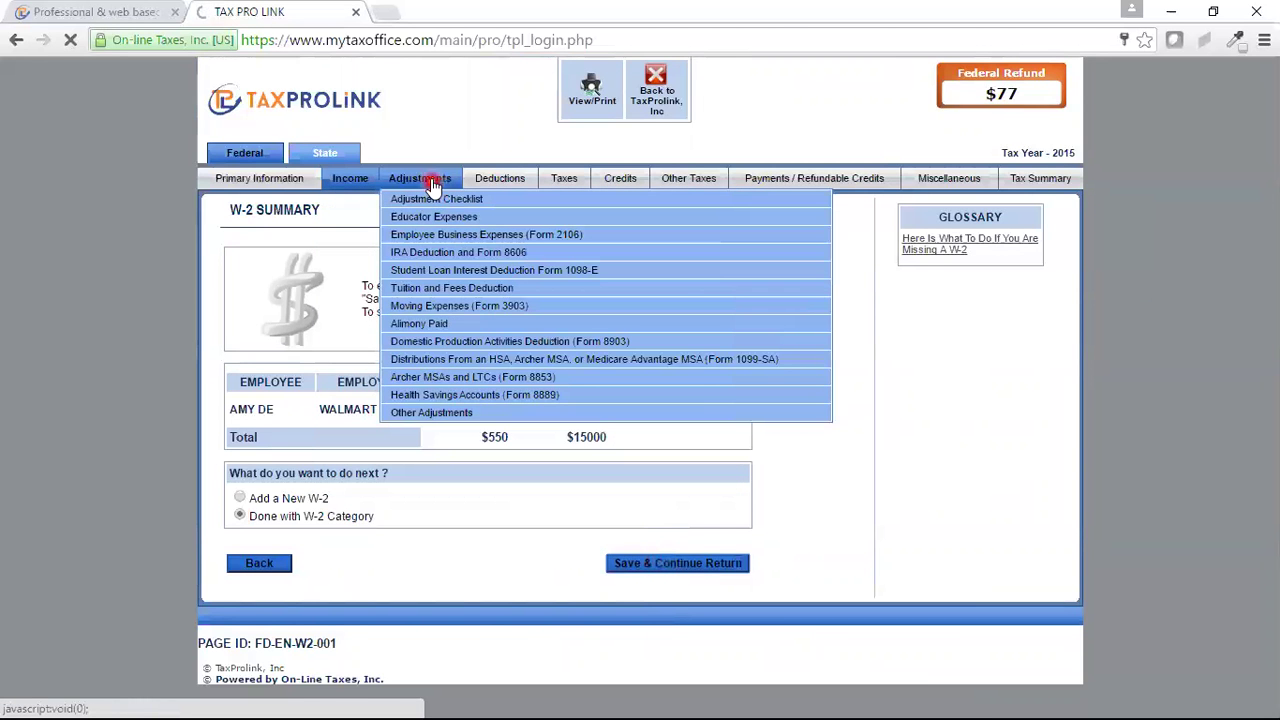
left_click(350, 180)
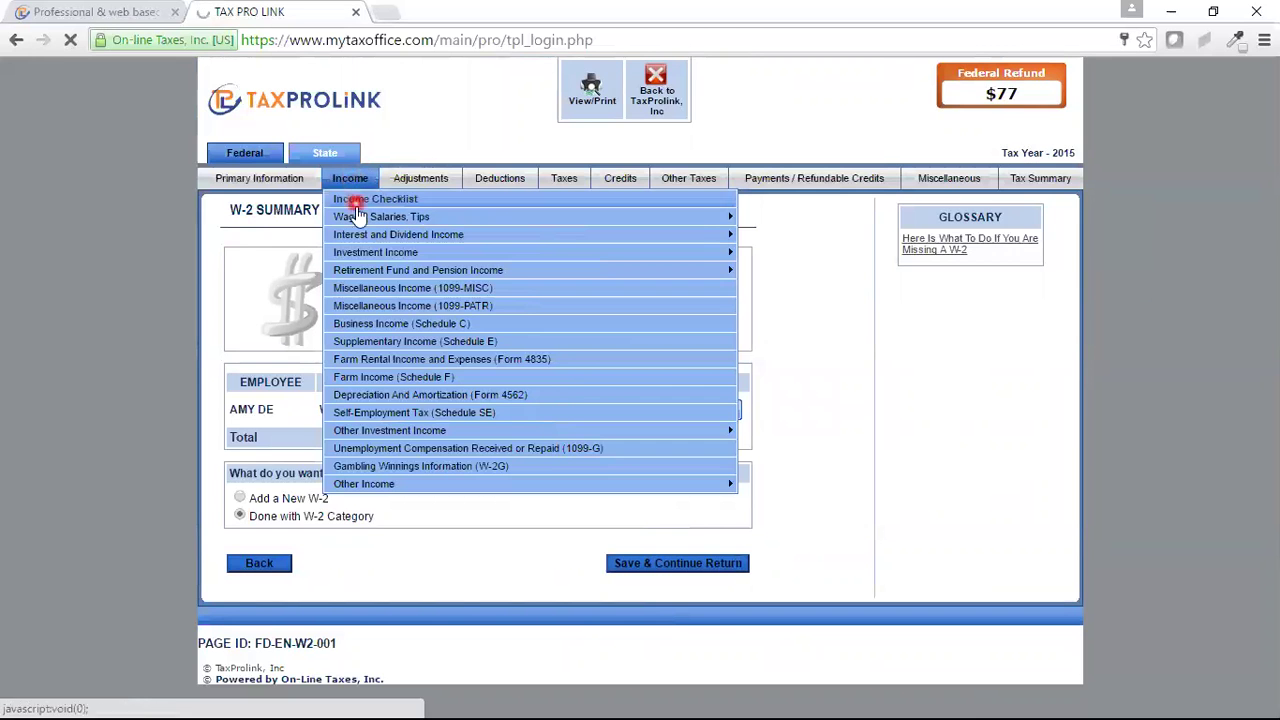
mouse_move(362, 240)
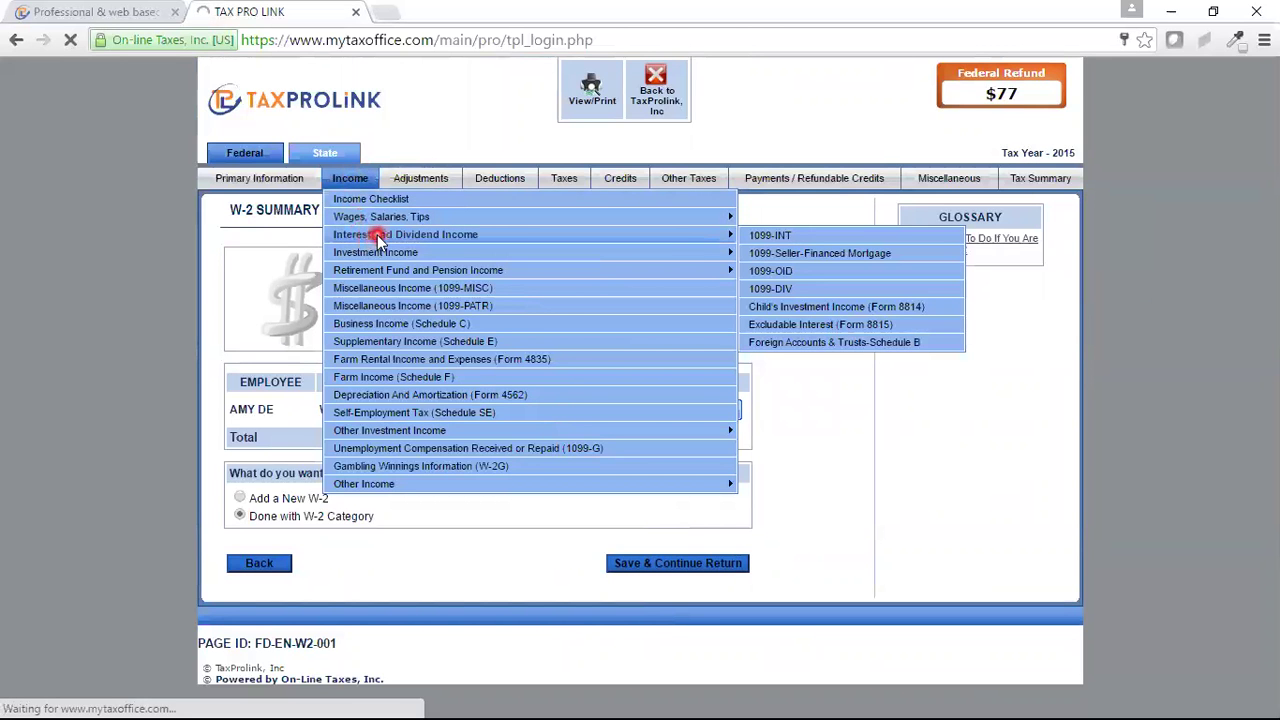
left_click(403, 290)
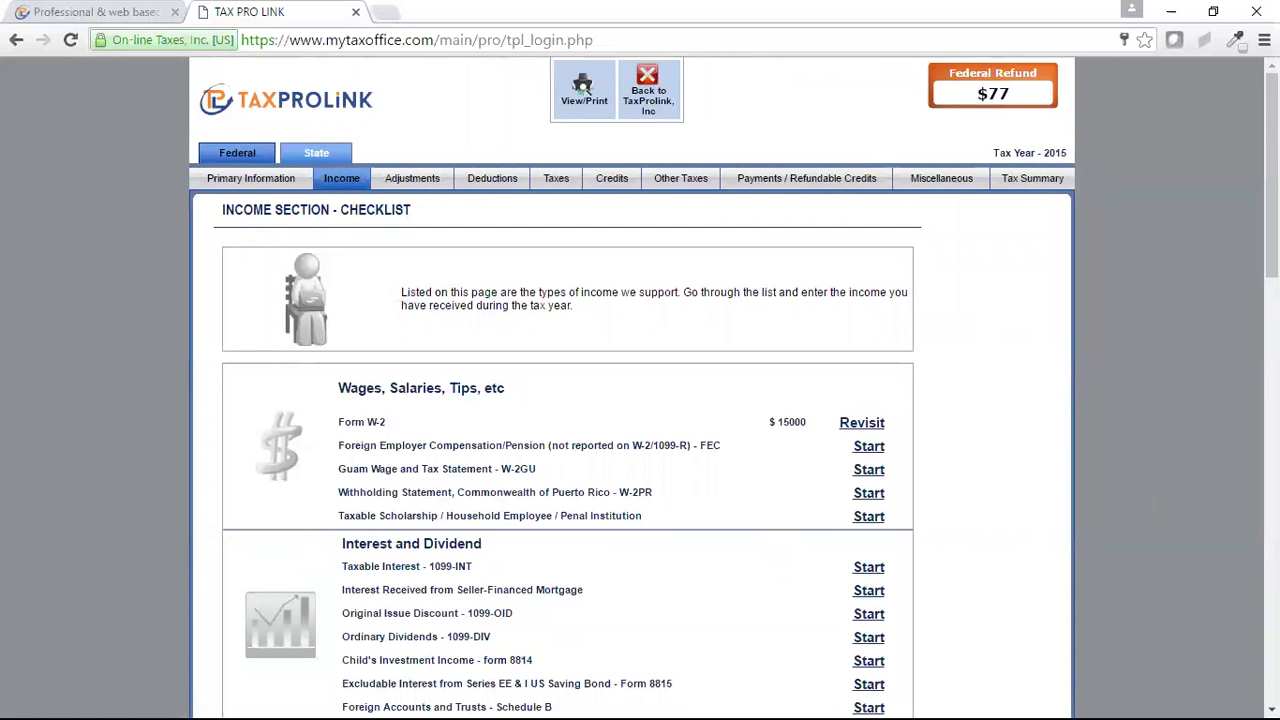
- Review the income checklist from Wages through Other Types of Income, then finish it with Done with Income Section
scroll(1272, 170, "down", 3)
scroll(657, 249, "down", 2)
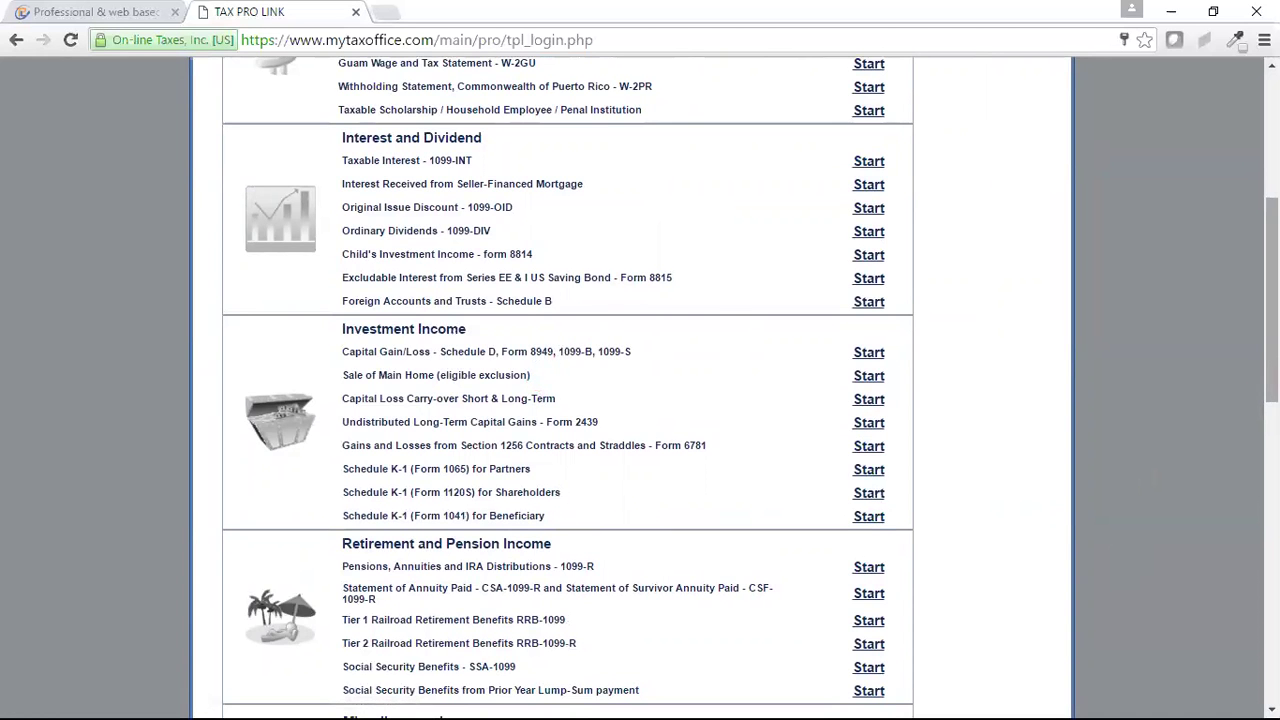
scroll(640, 388, "down", 3)
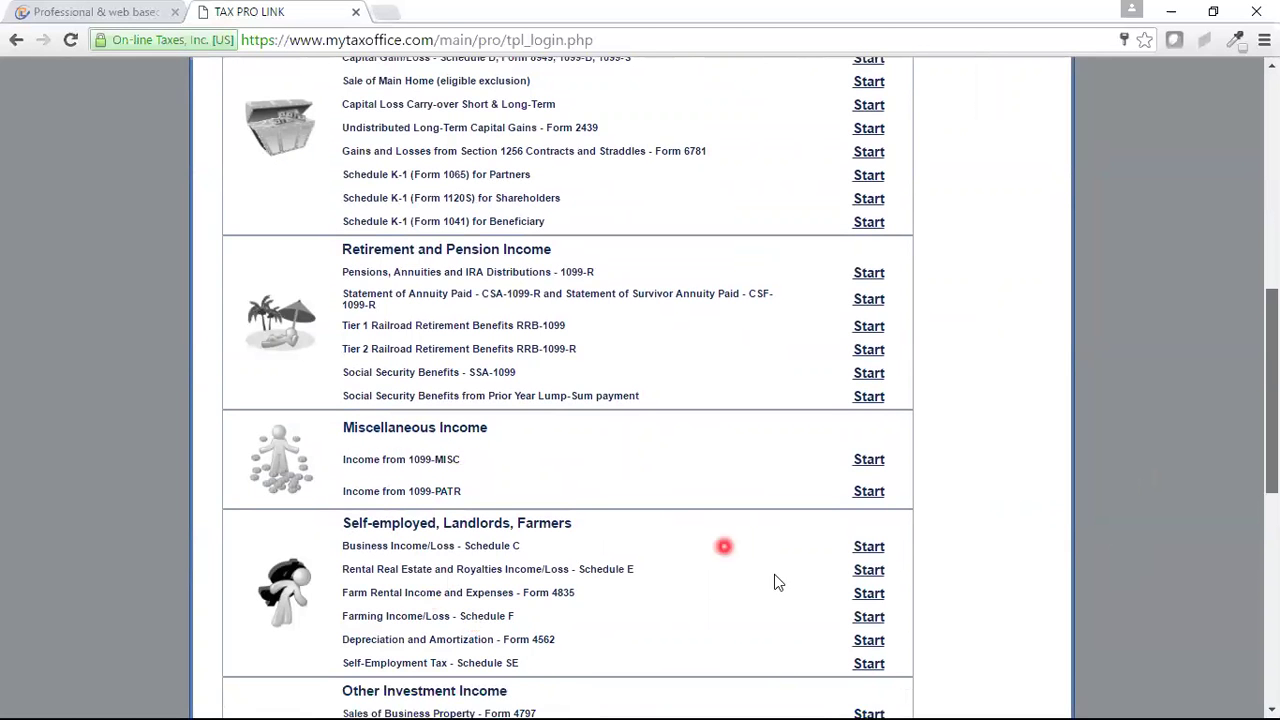
scroll(640, 388, "down", 3)
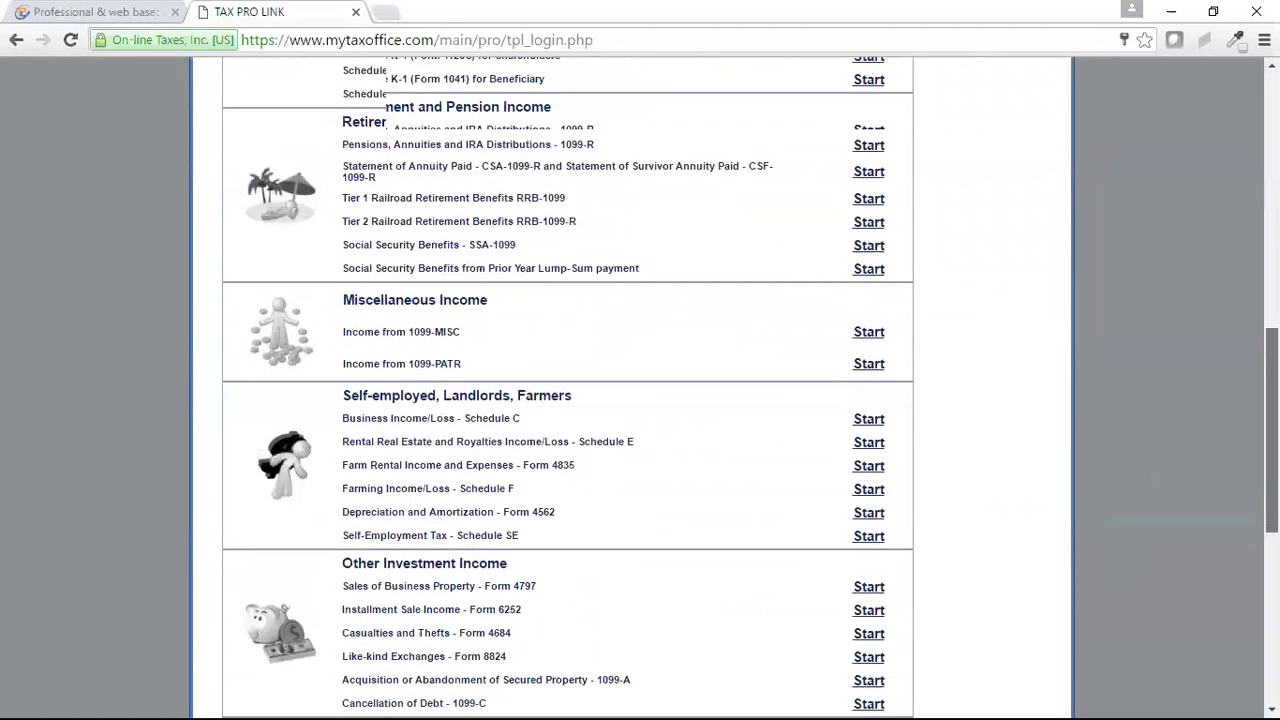
scroll(640, 388, "down", 1)
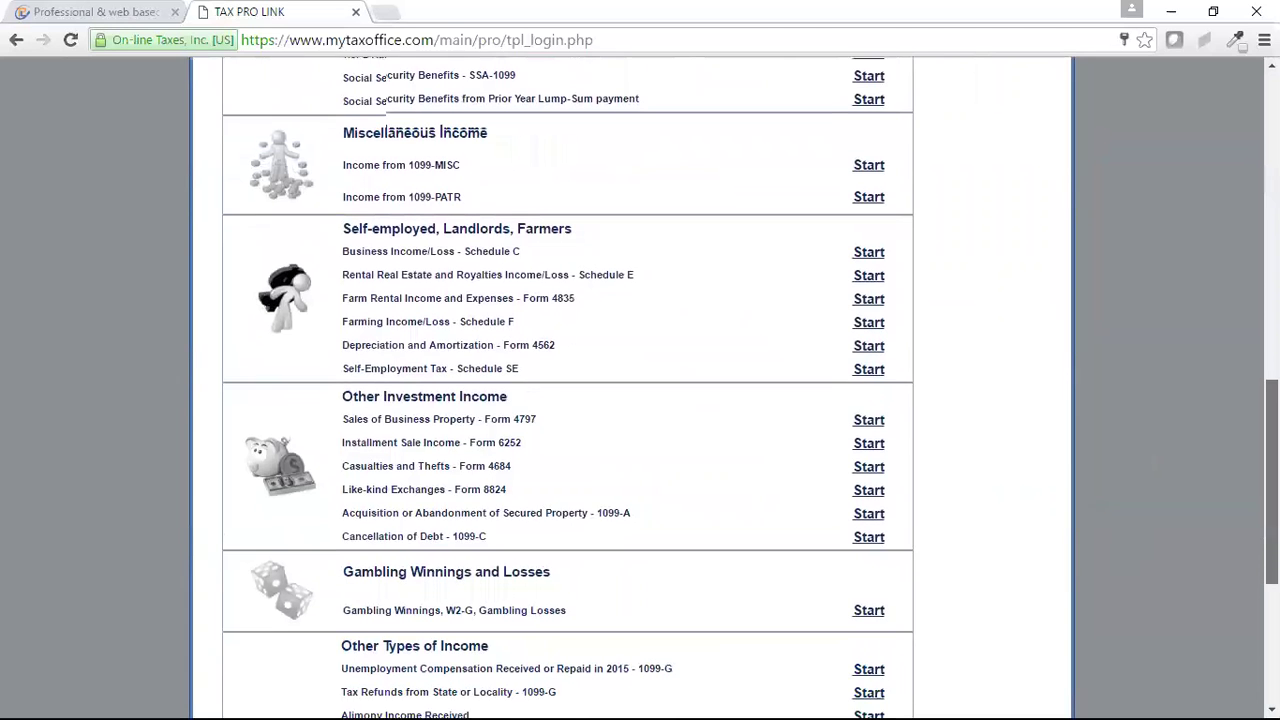
scroll(640, 388, "down", 2)
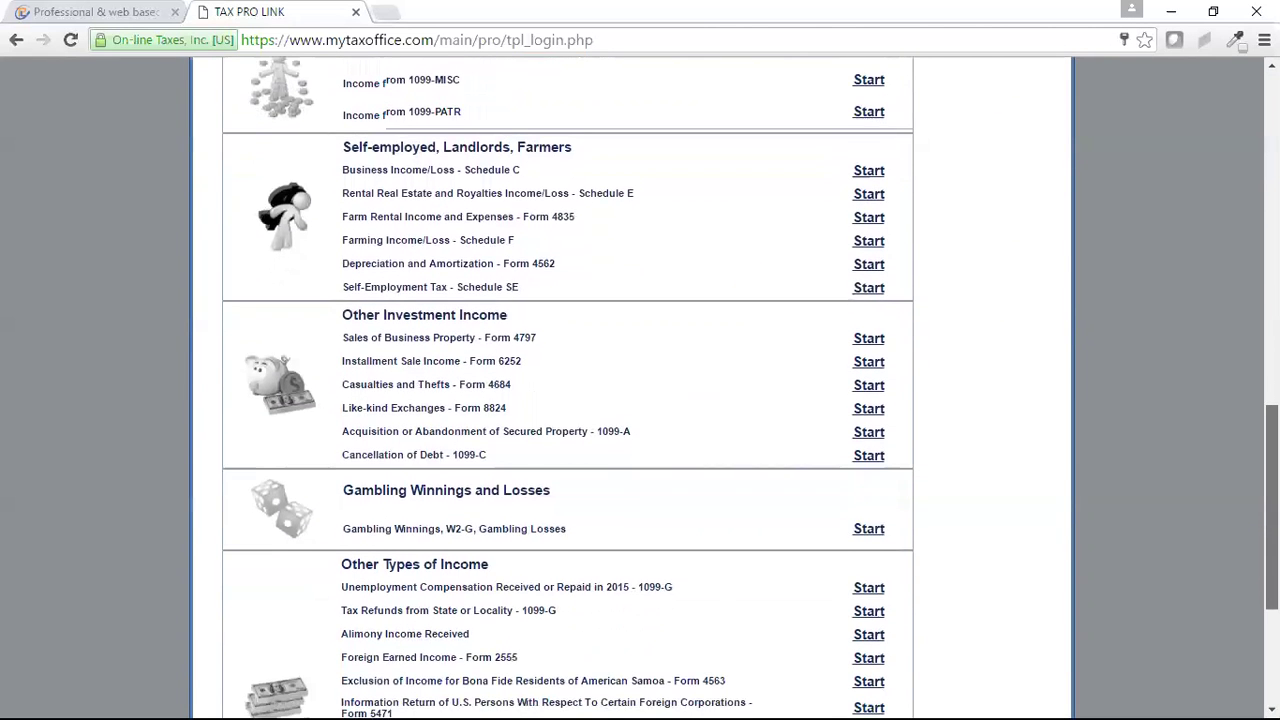
scroll(640, 388, "down", 2)
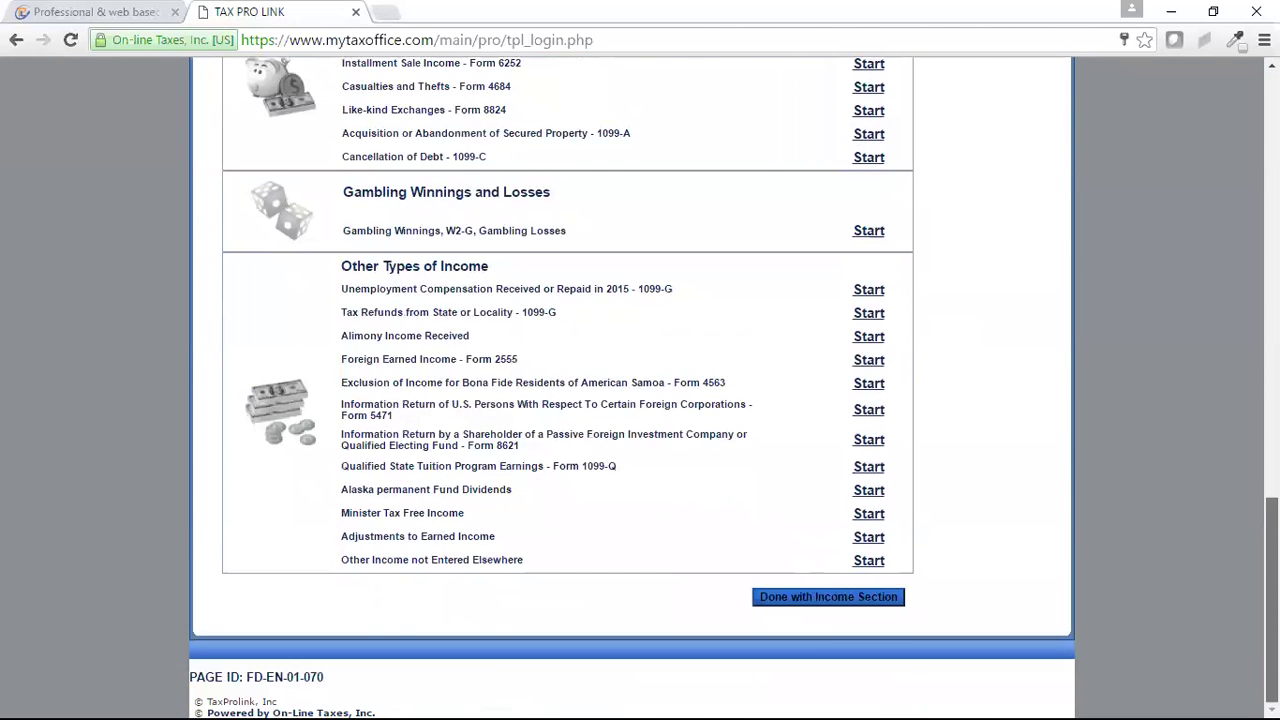
left_click(804, 598)
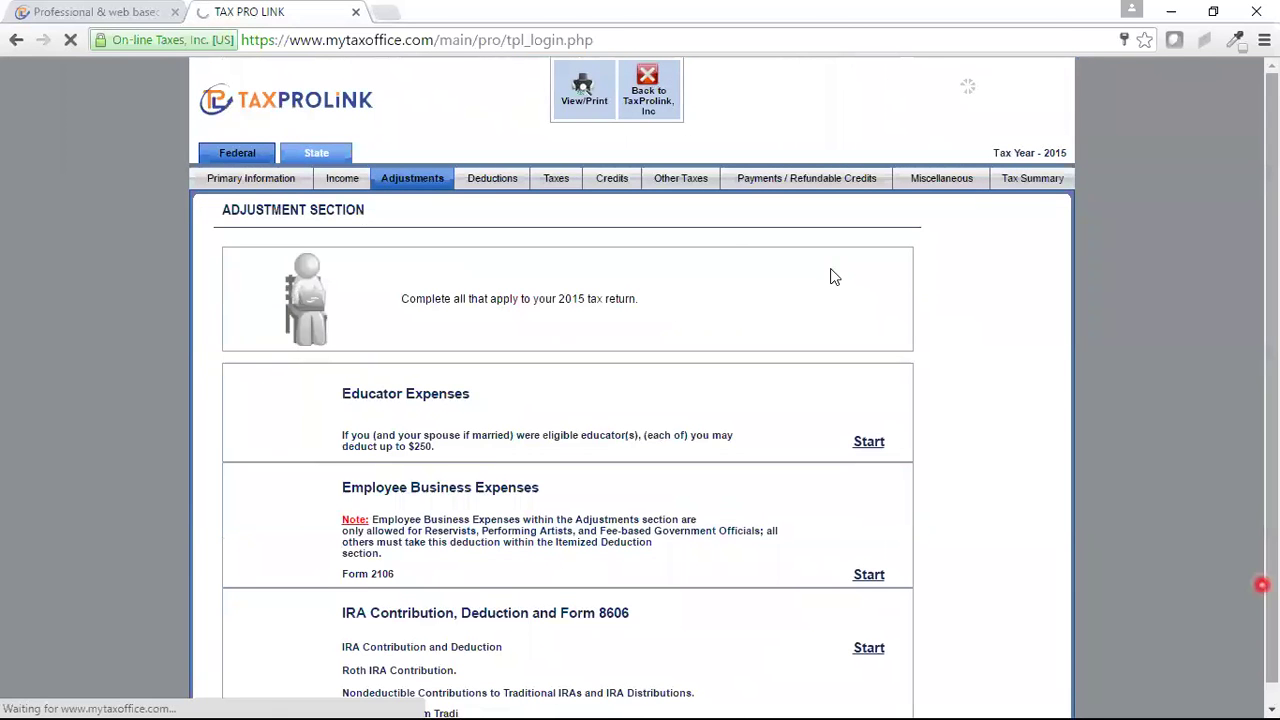
- Look through the federal form lists for Taxes, Credits, Primary Information, Income and Miscellaneous
left_click(548, 184)
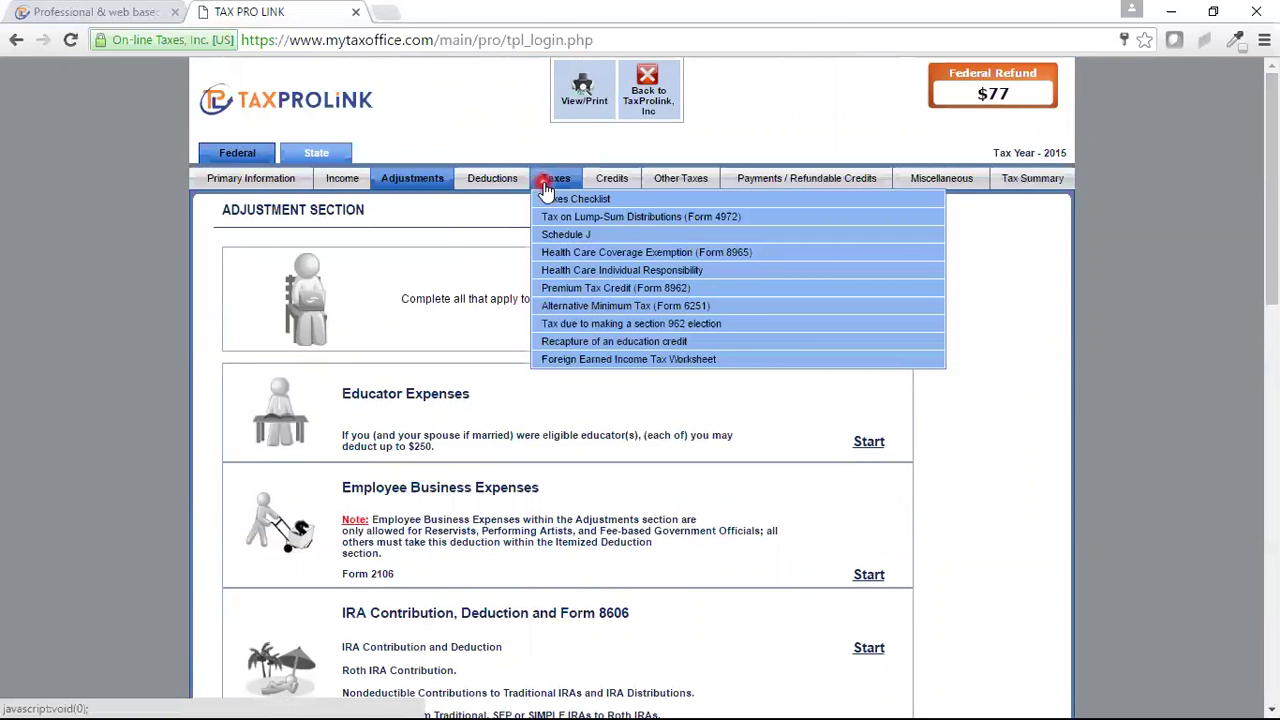
mouse_move(603, 188)
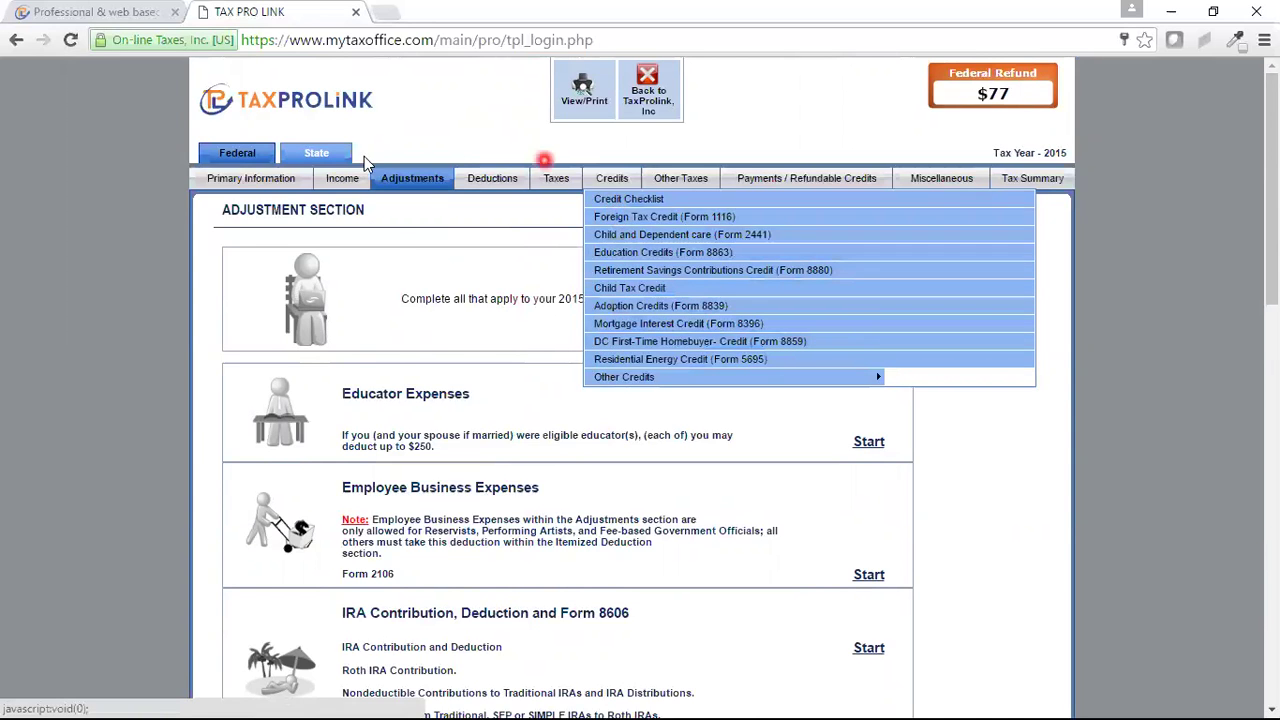
mouse_move(268, 186)
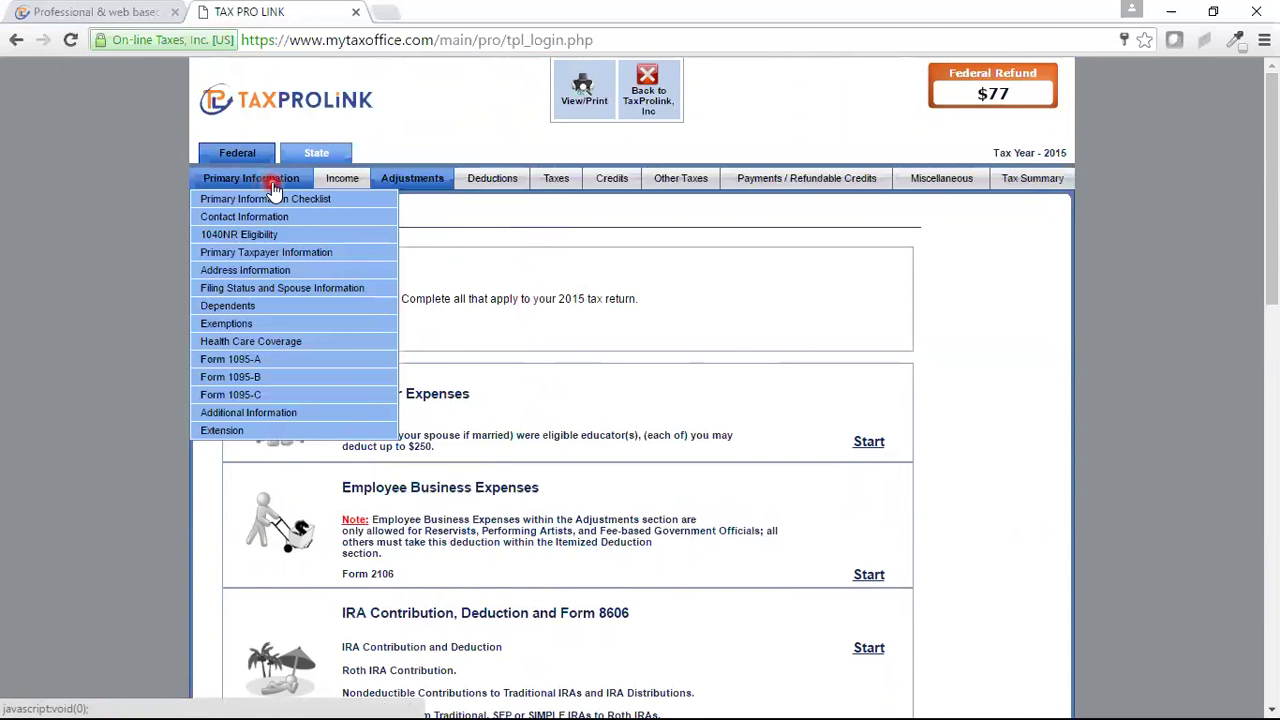
mouse_move(331, 188)
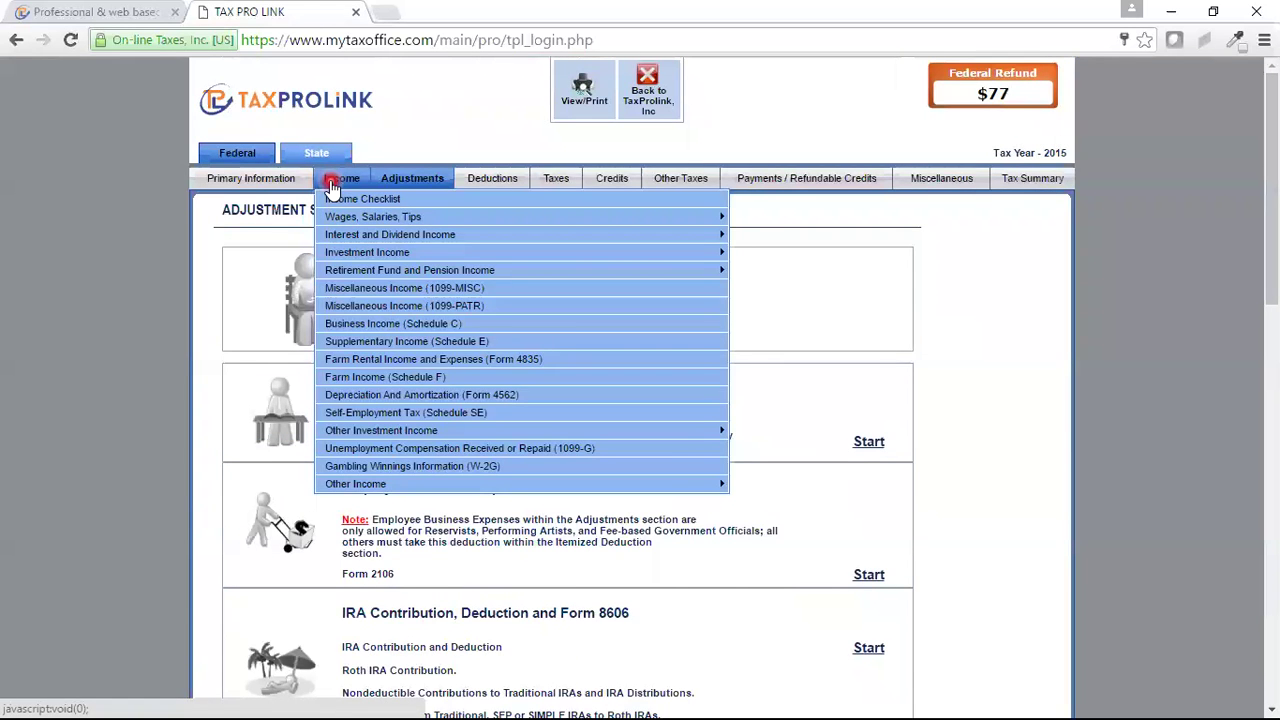
mouse_move(931, 177)
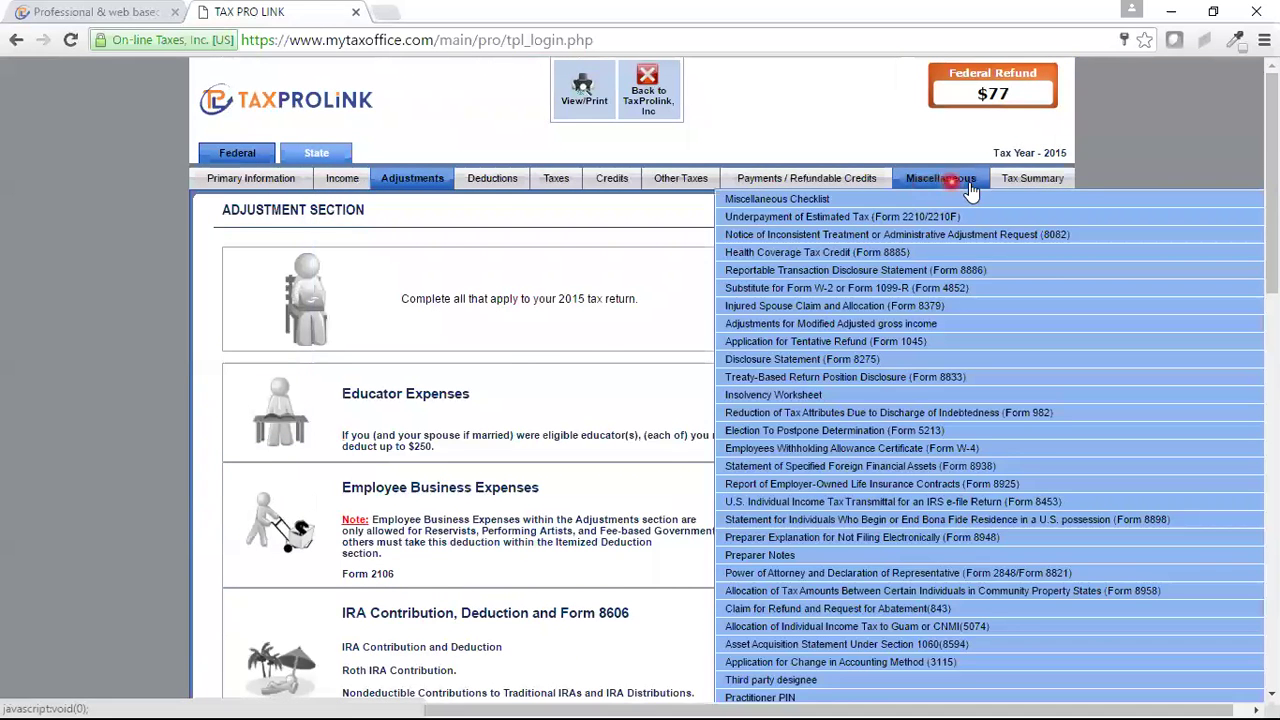
- Open the federal Tax Summary and review the refund or payment details down to the amount applied to next year's taxes
left_click(1045, 186)
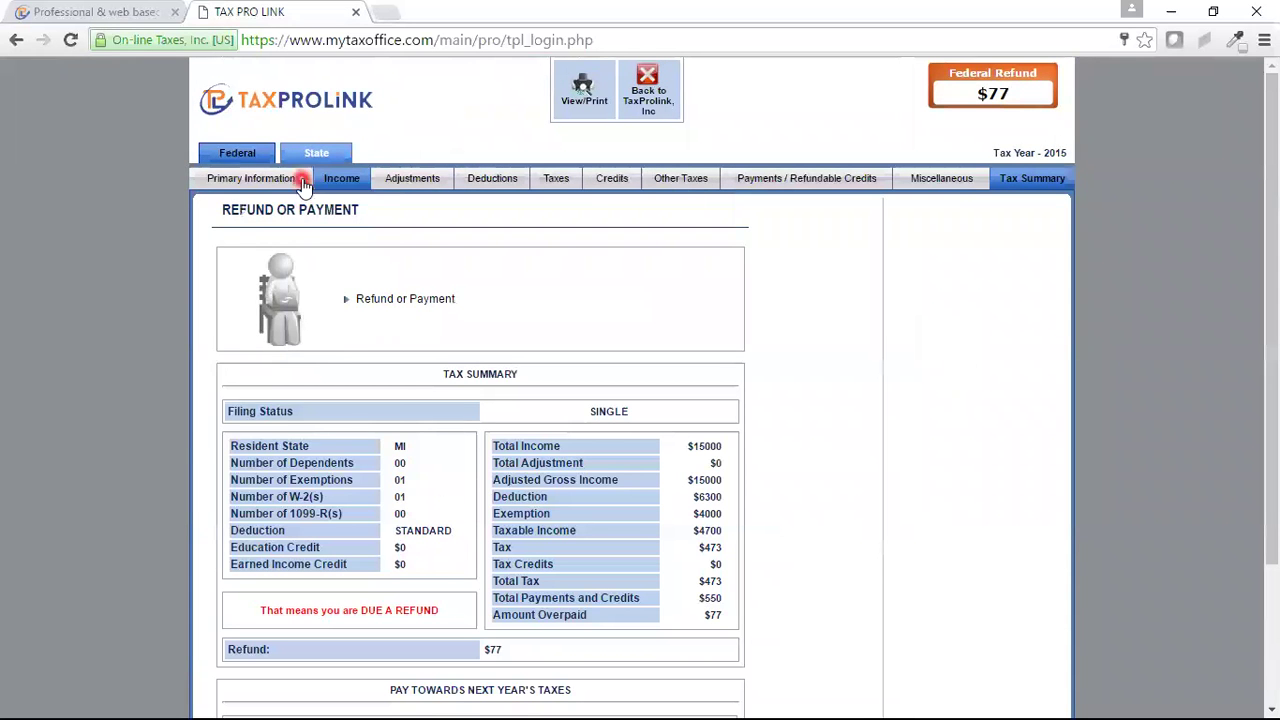
left_click(320, 151)
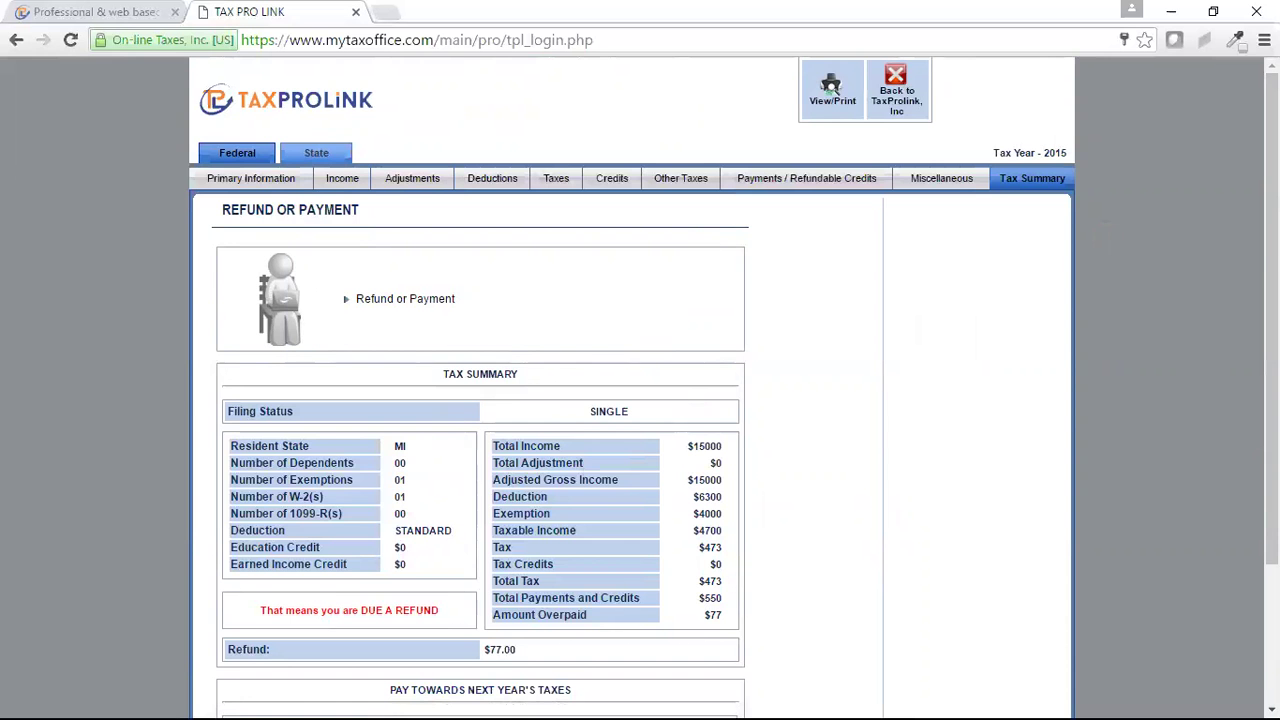
scroll(1266, 243, "down", 3)
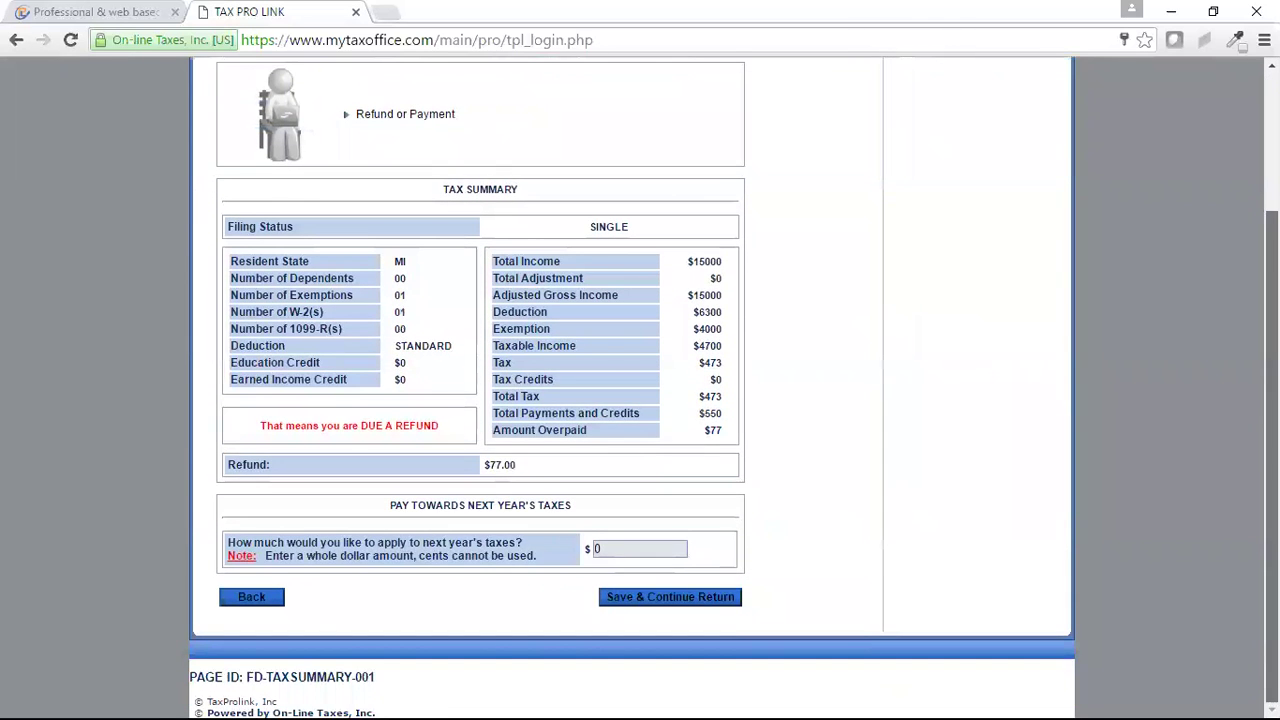
scroll(630, 390, "up", 3)
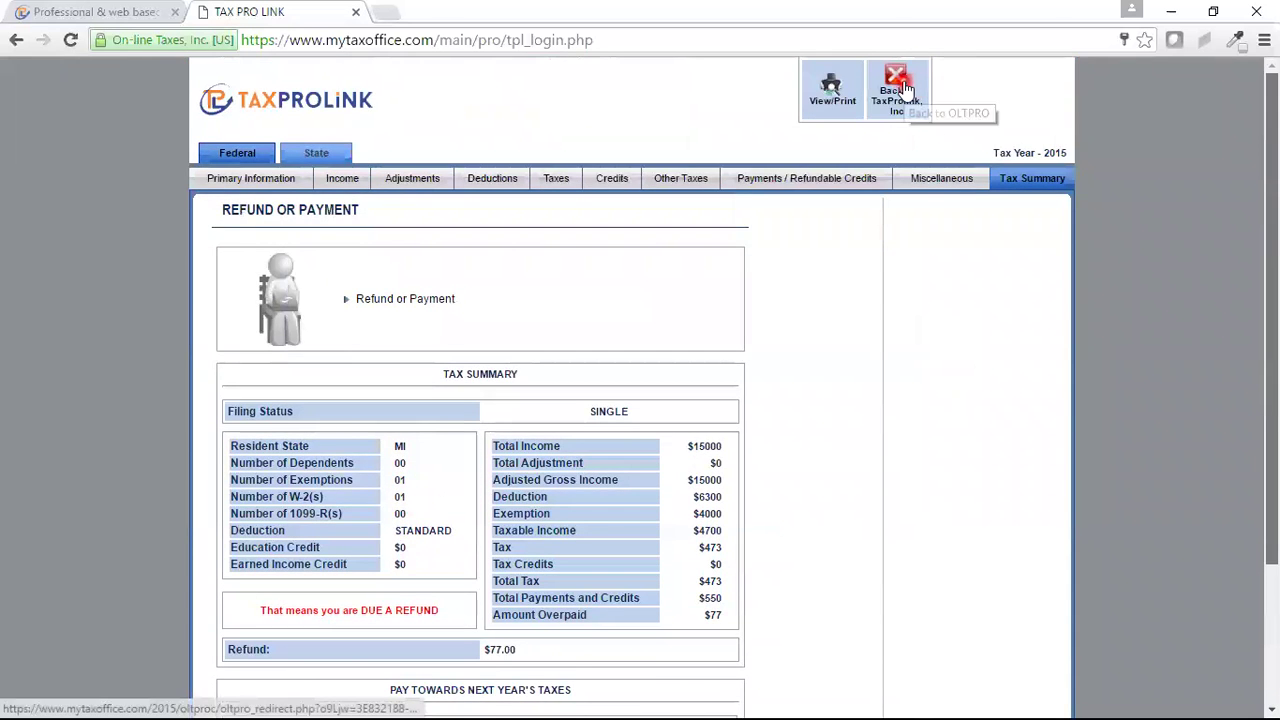
- Exit to the client's Manage Returns page and reopen the return for editing in Direct Input mode
left_click(901, 88)
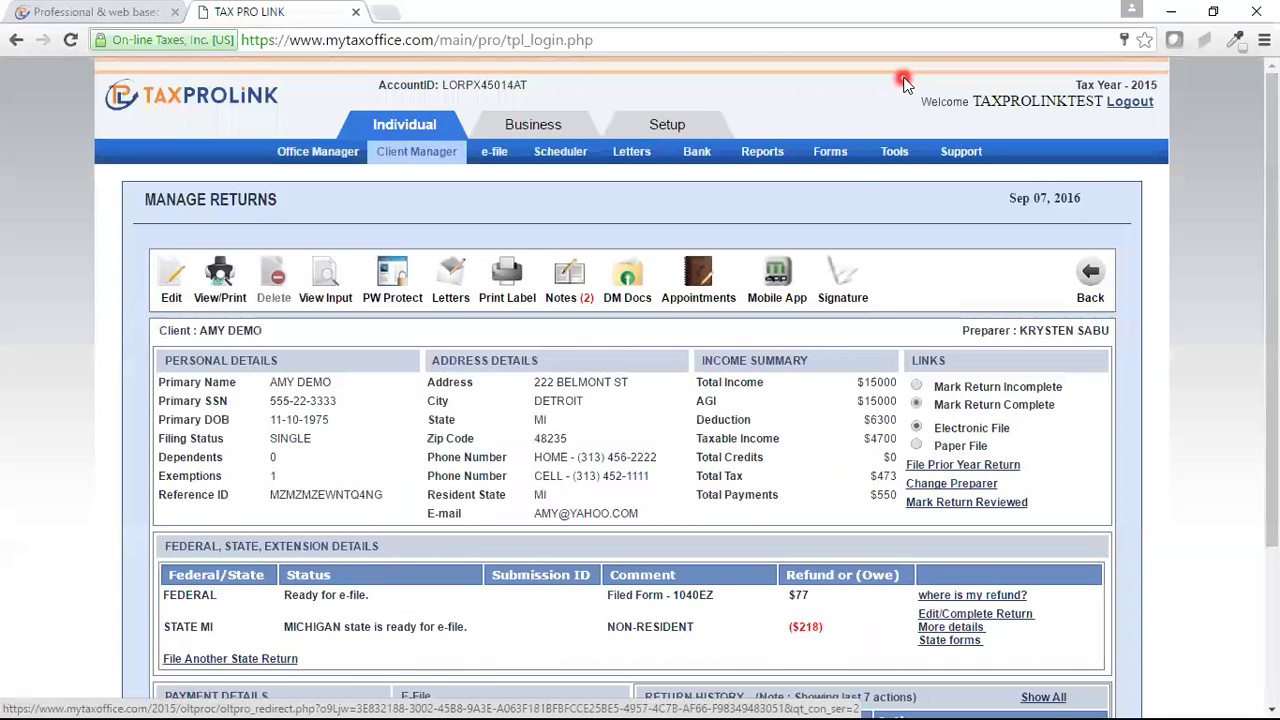
left_click(173, 284)
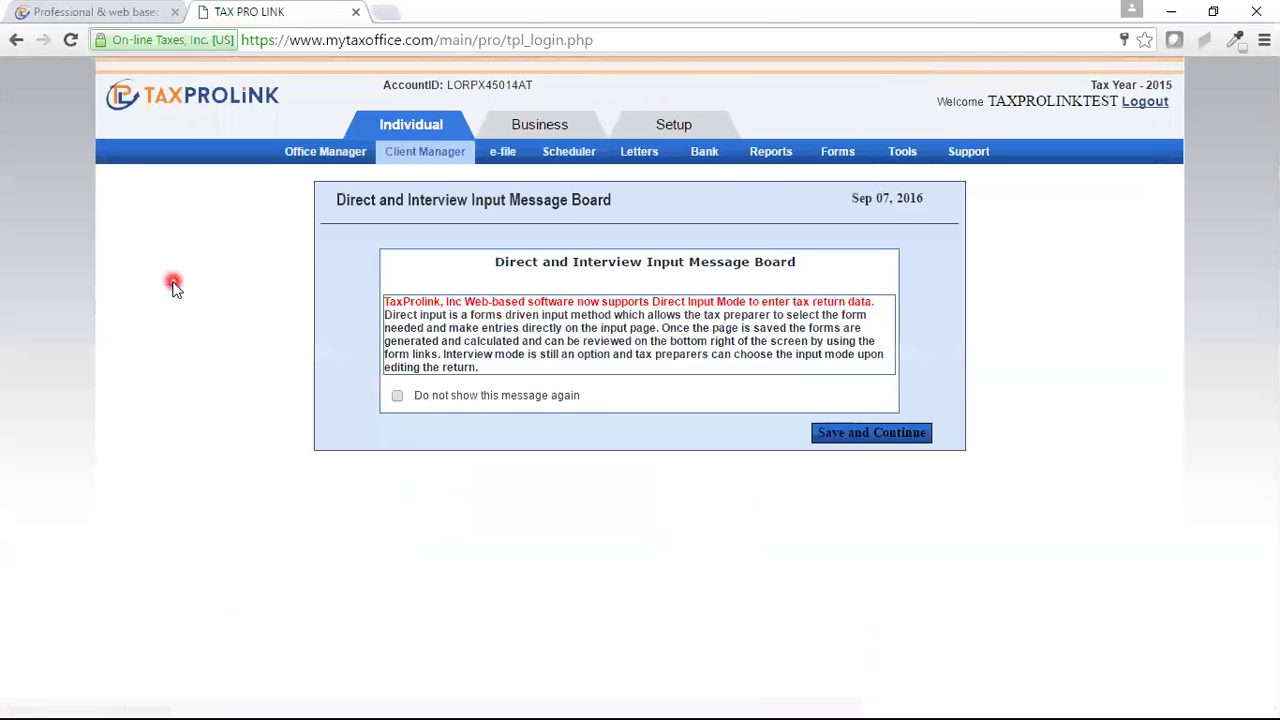
left_click(906, 436)
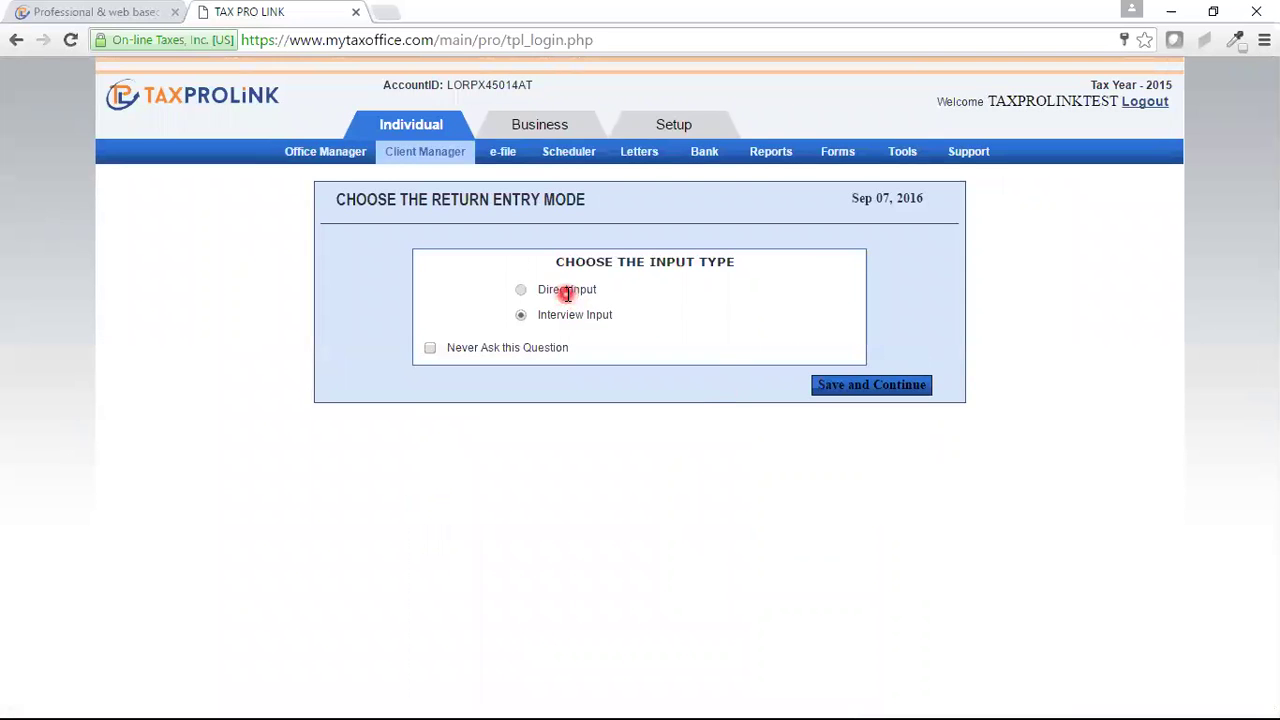
left_click(521, 289)
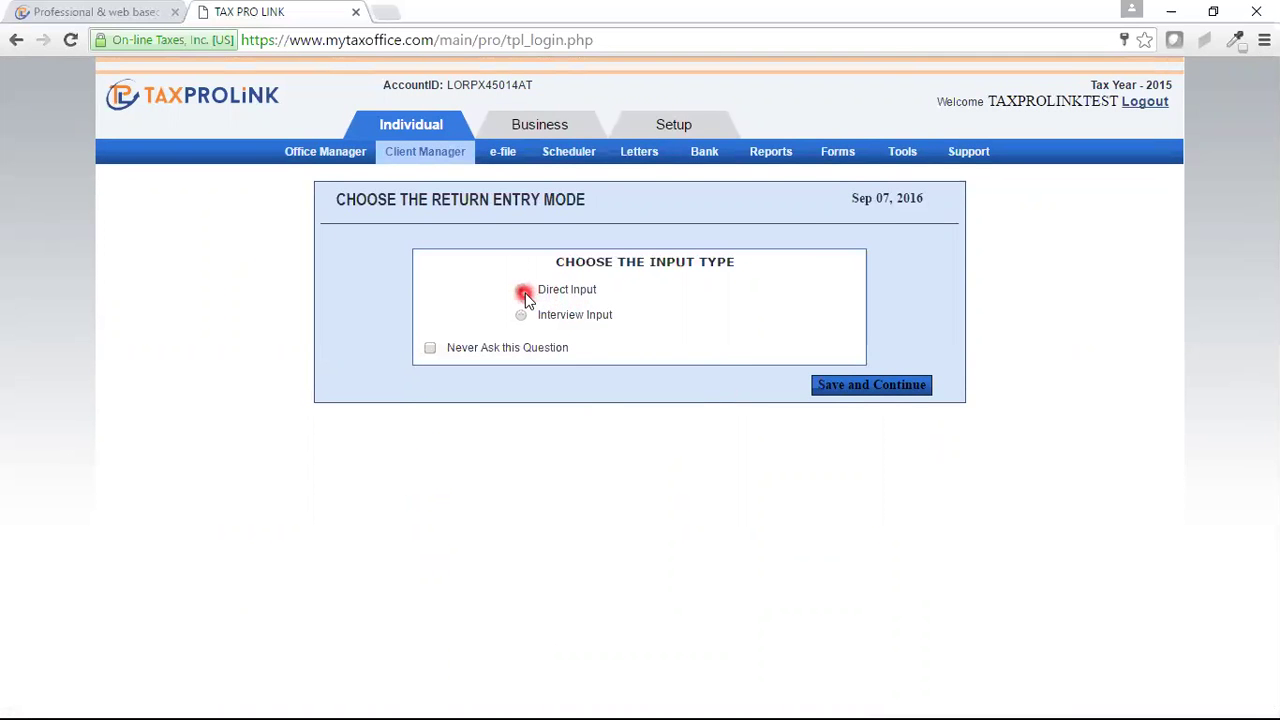
left_click(840, 384)
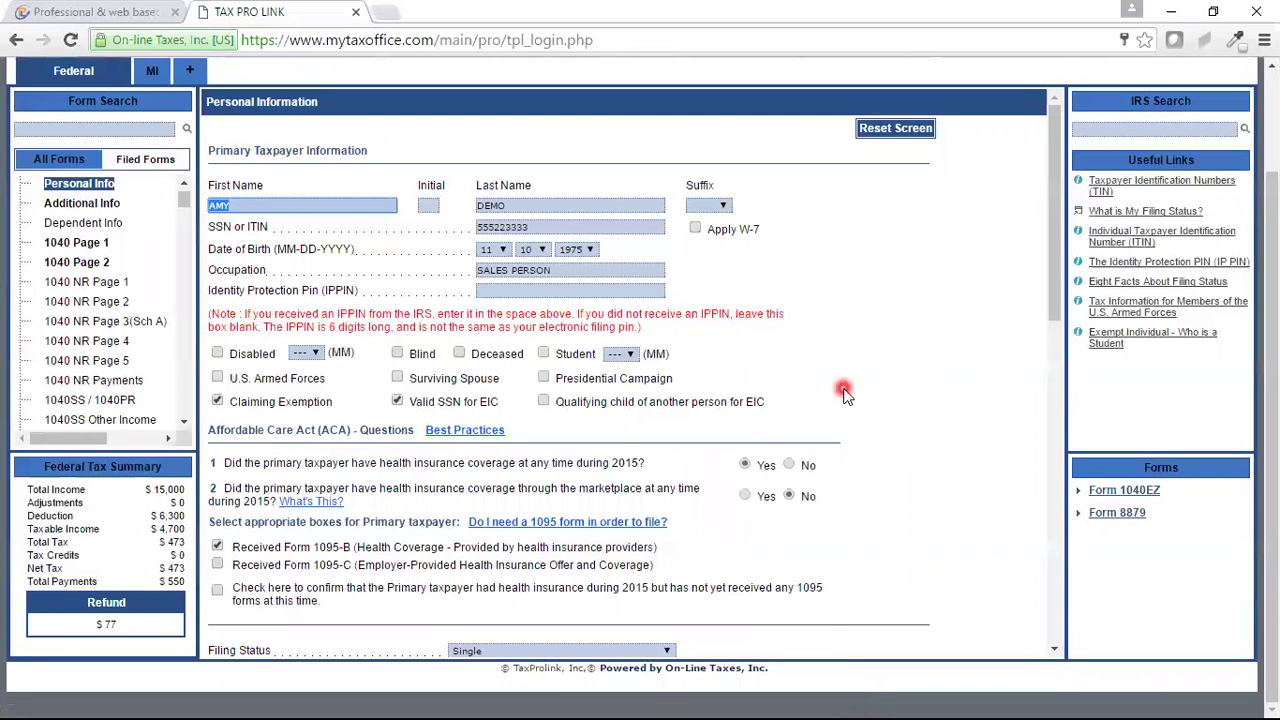
- View the Personal Info, Dependent Info and 1040 Page 1 forms, ending on the wages amount on line 7
left_click(323, 205)
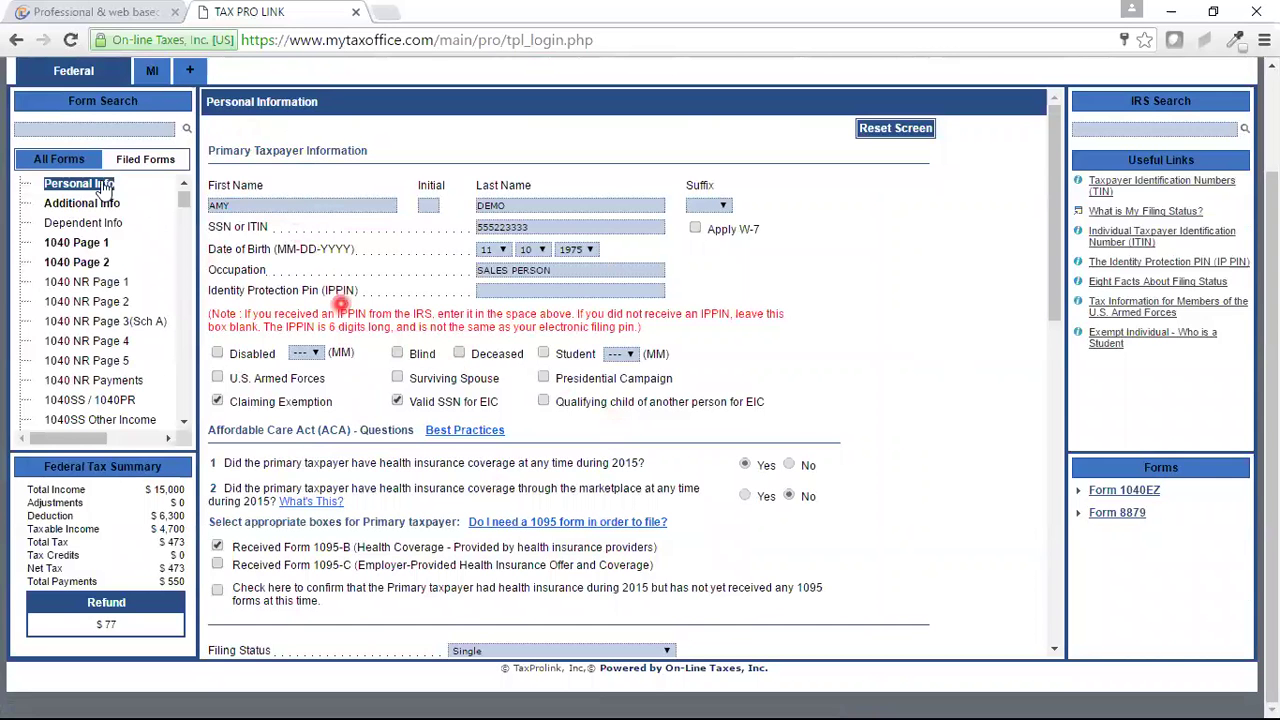
left_click(84, 222)
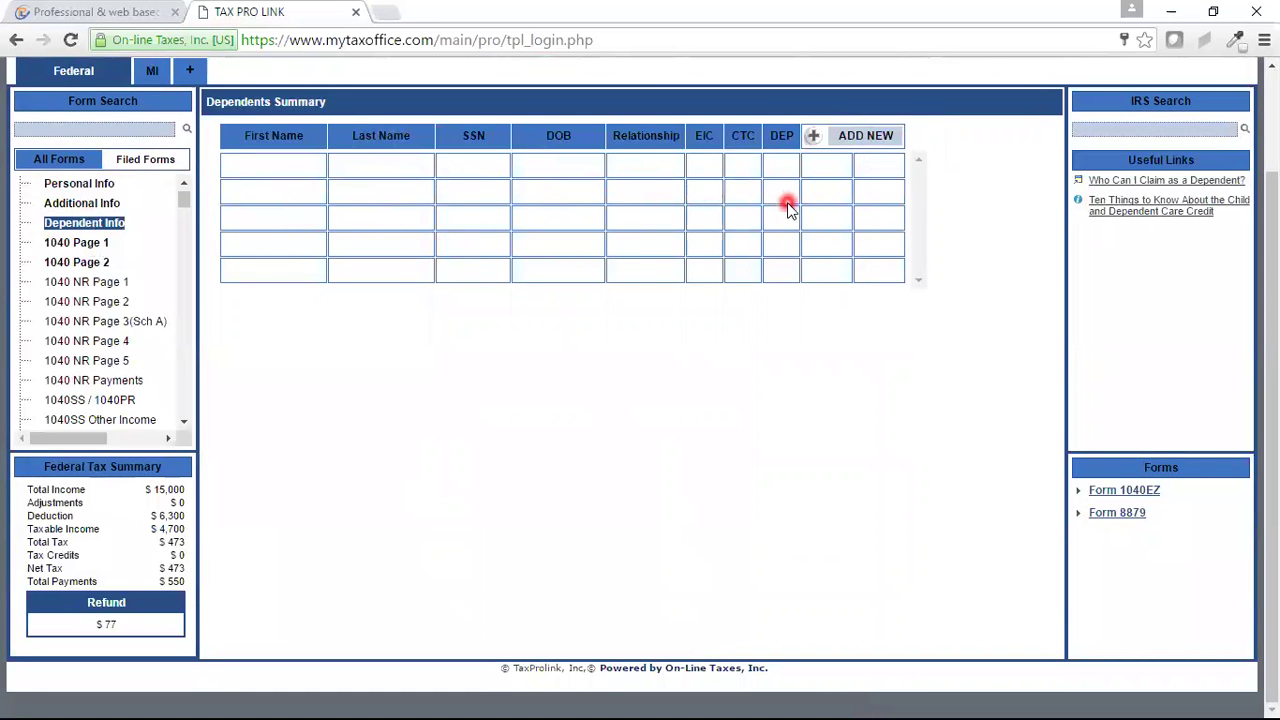
left_click(84, 244)
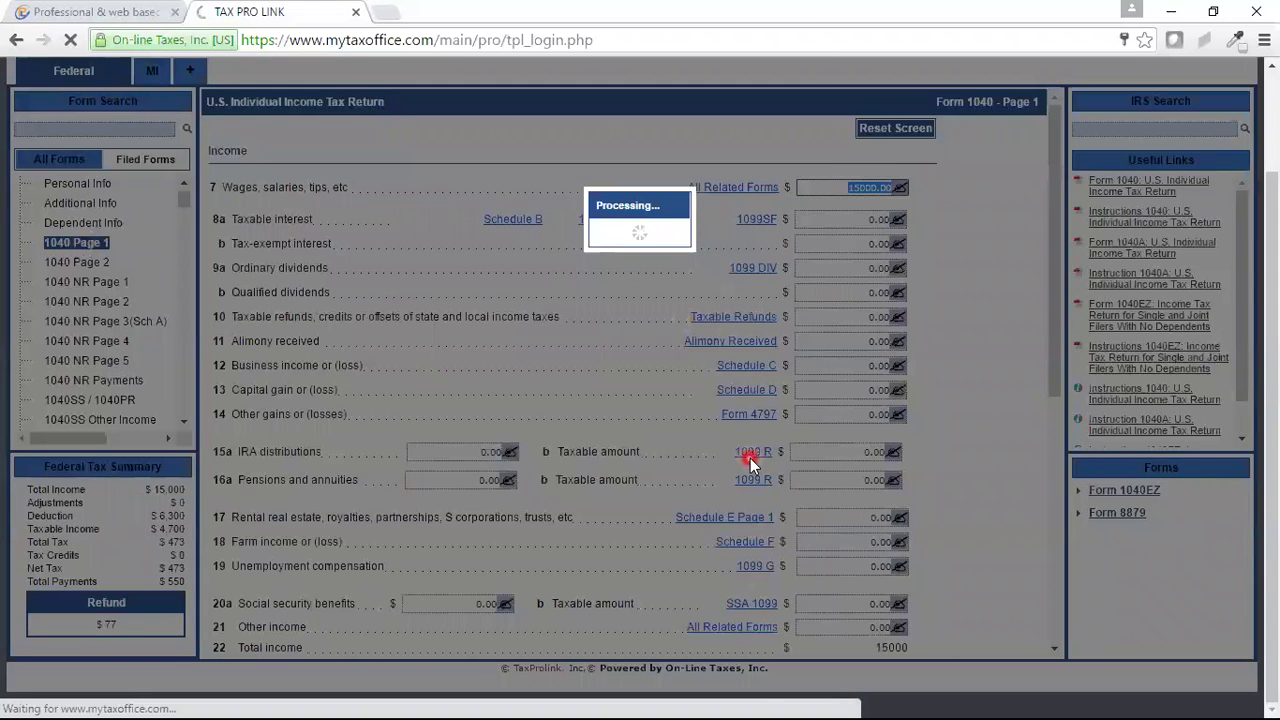
left_click(845, 190)
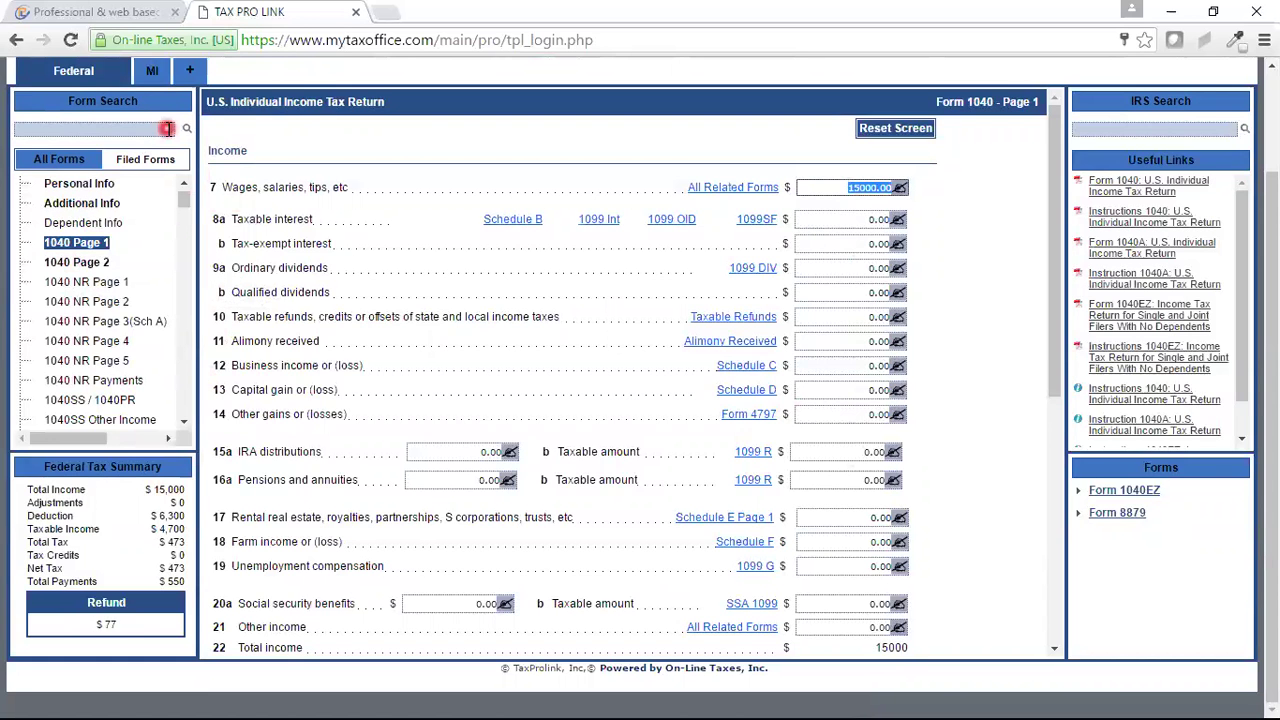
- List only the filed forms, then search the forms for w2 and open Form W2 - Wage and Tax Information
left_click(139, 160)
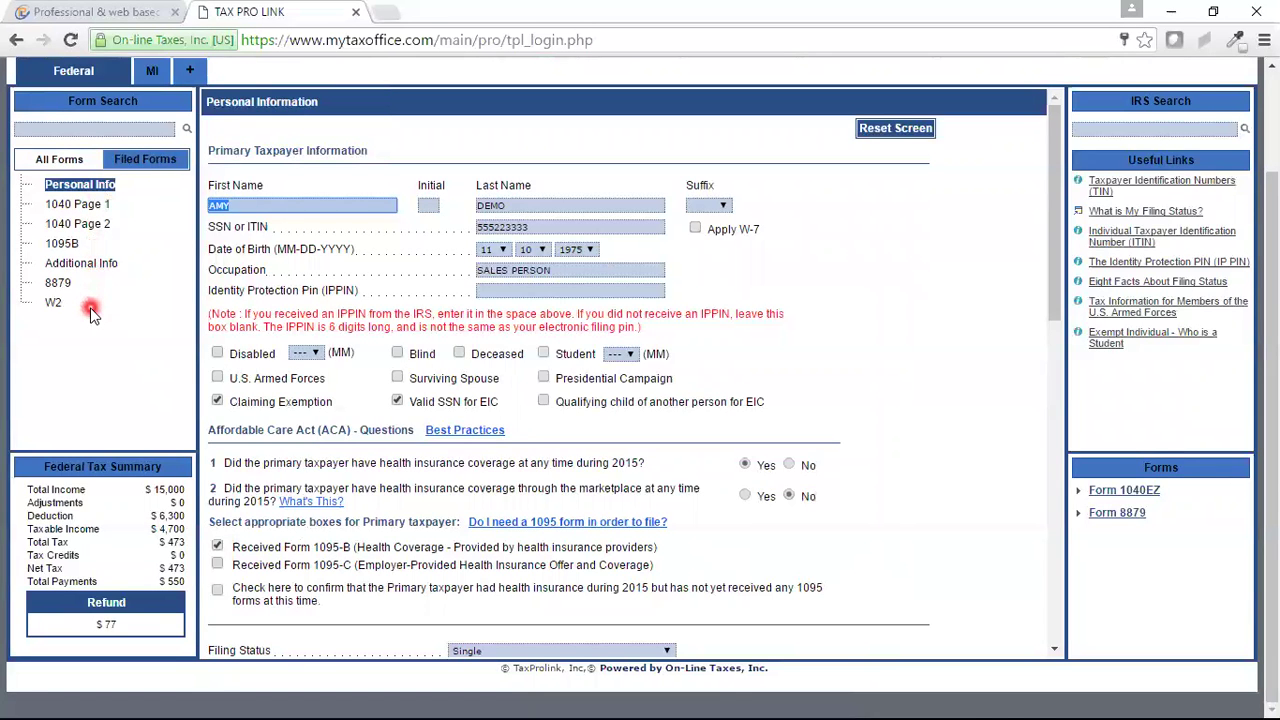
left_click(79, 127)
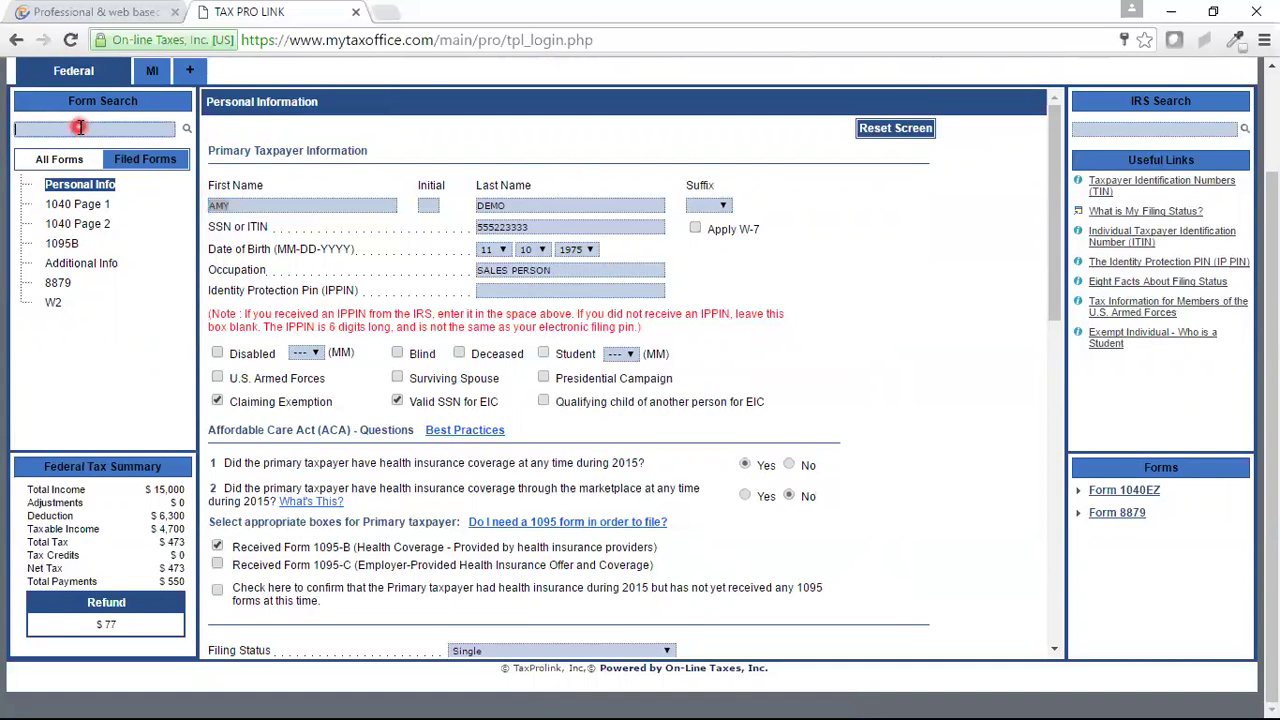
type("w2")
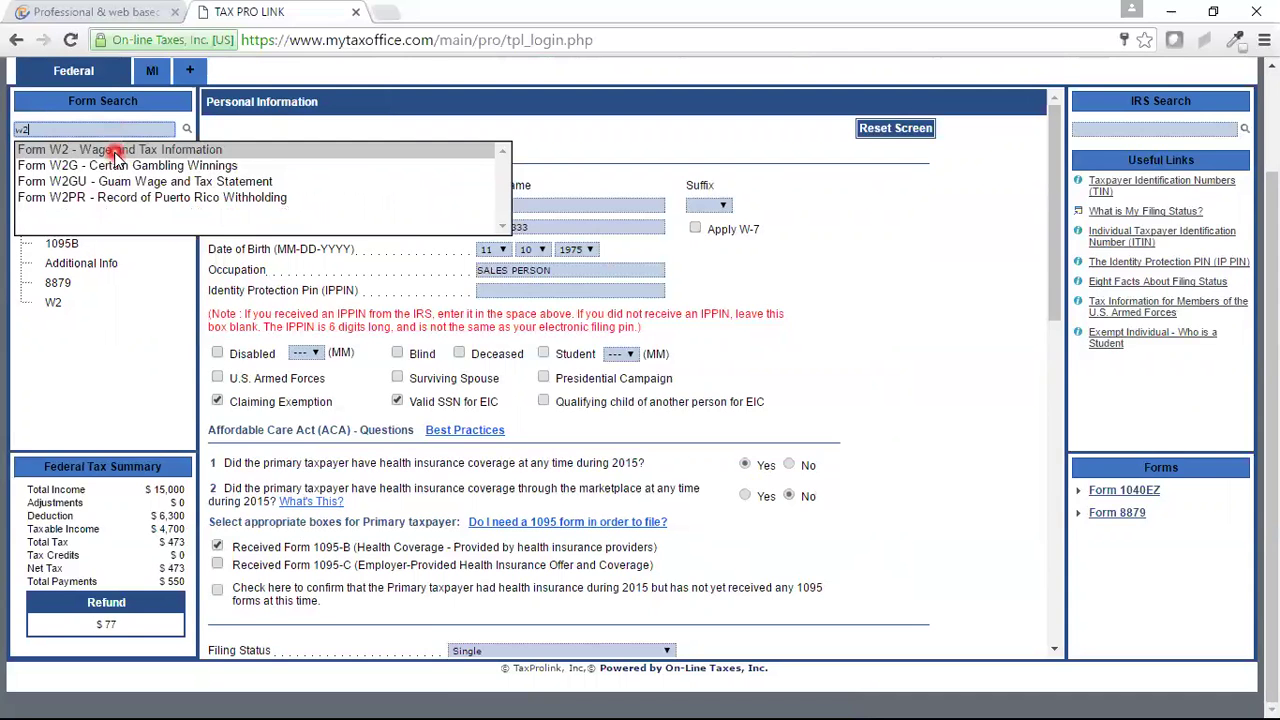
left_click(115, 151)
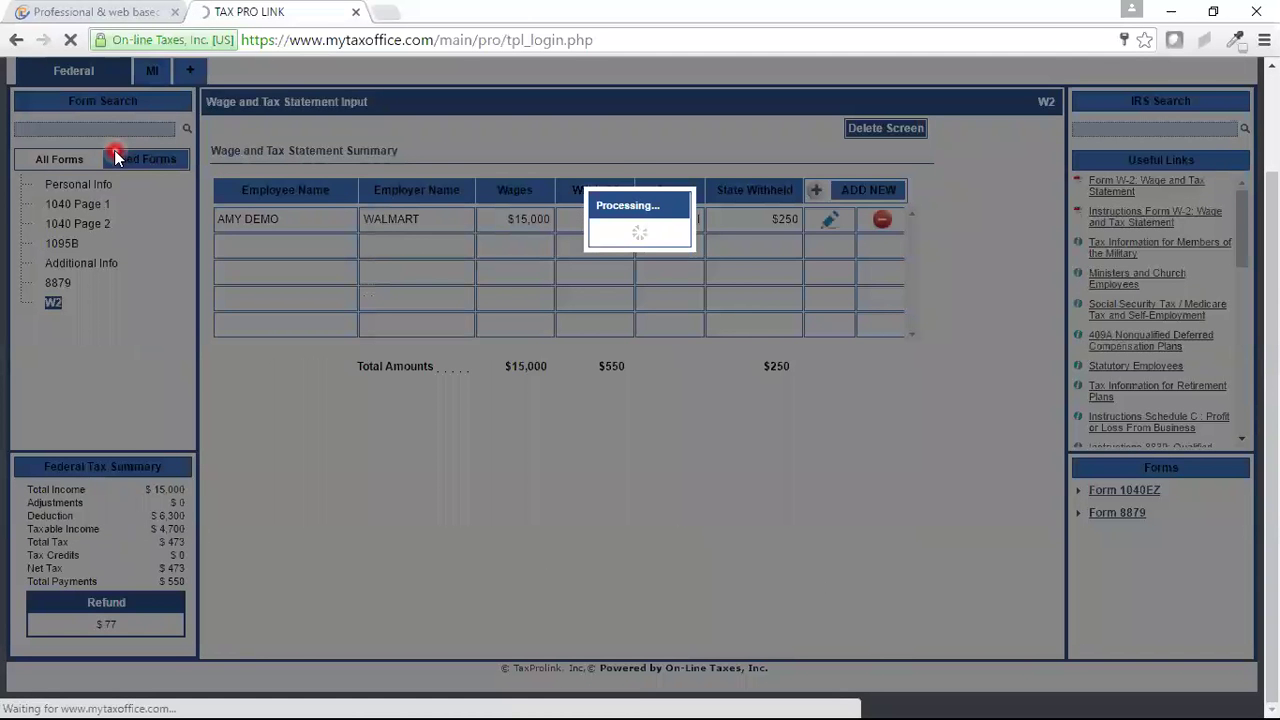